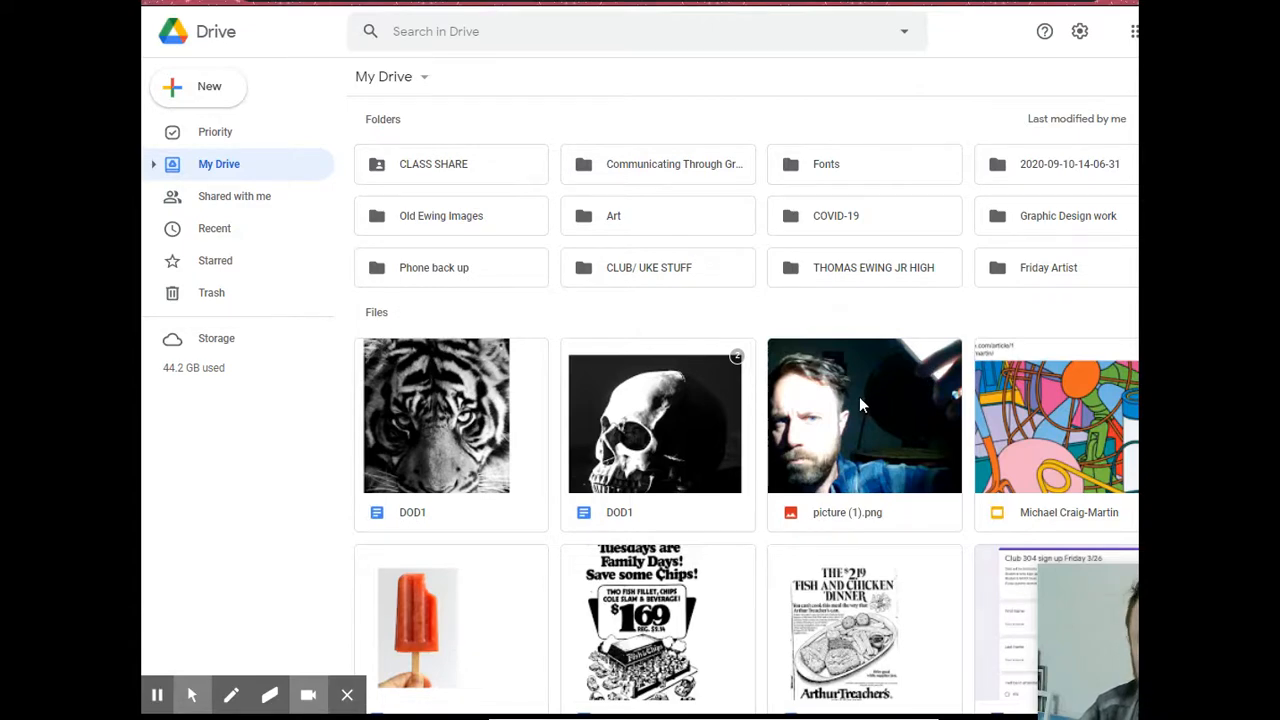
Step: Open the image file picture (1).png from the Drive files in Photopea
{"action": "left_click", "coordinate": [859, 396]}
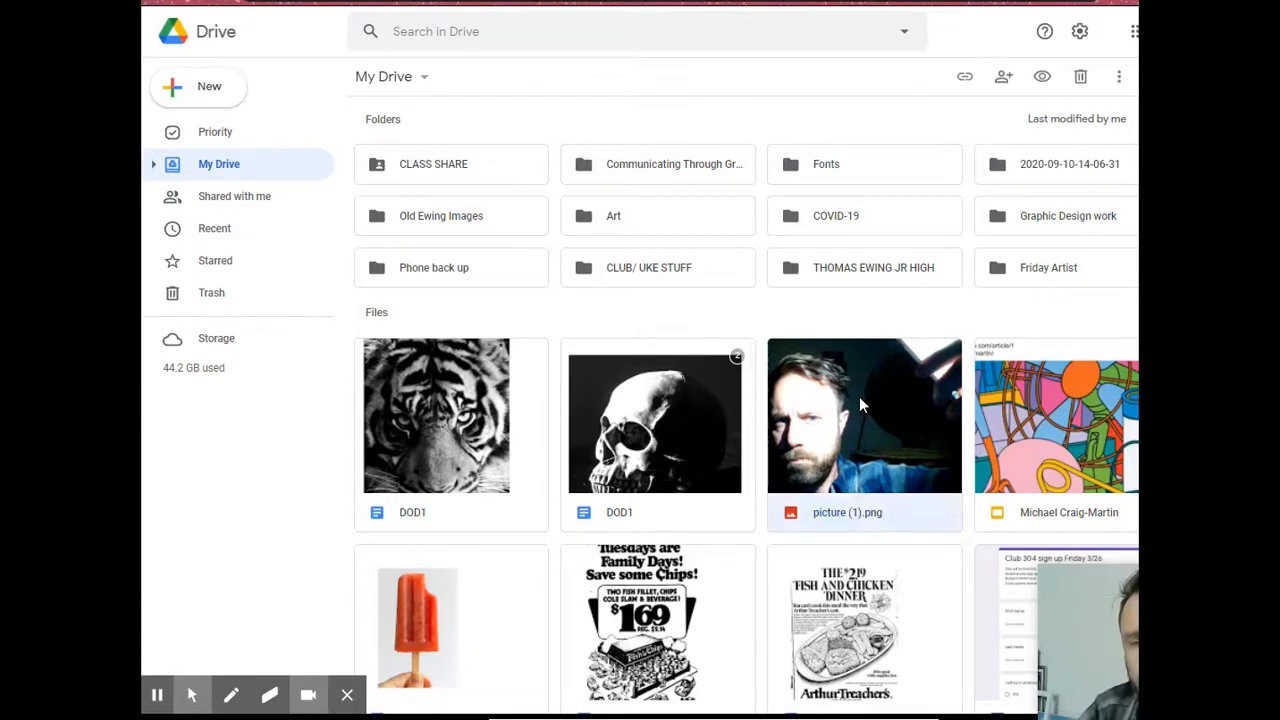
{"action": "right_click", "coordinate": [859, 396]}
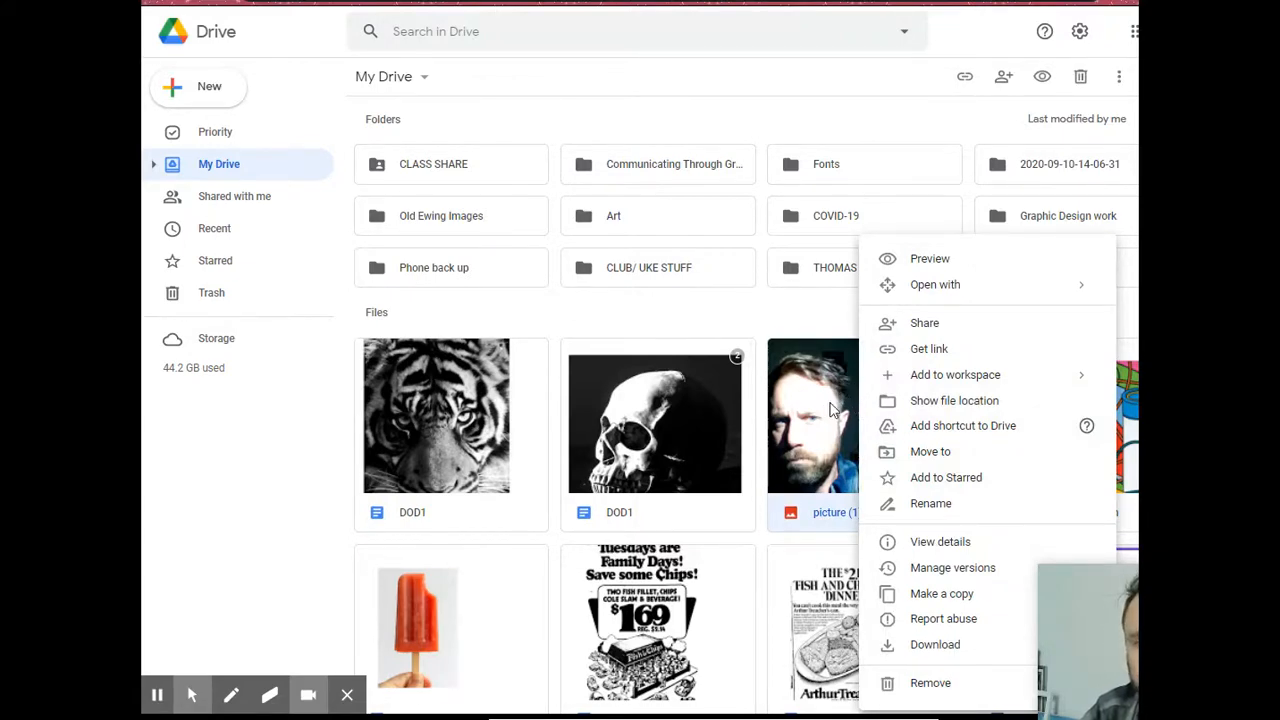
{"action": "mouse_move", "coordinate": [917, 300]}
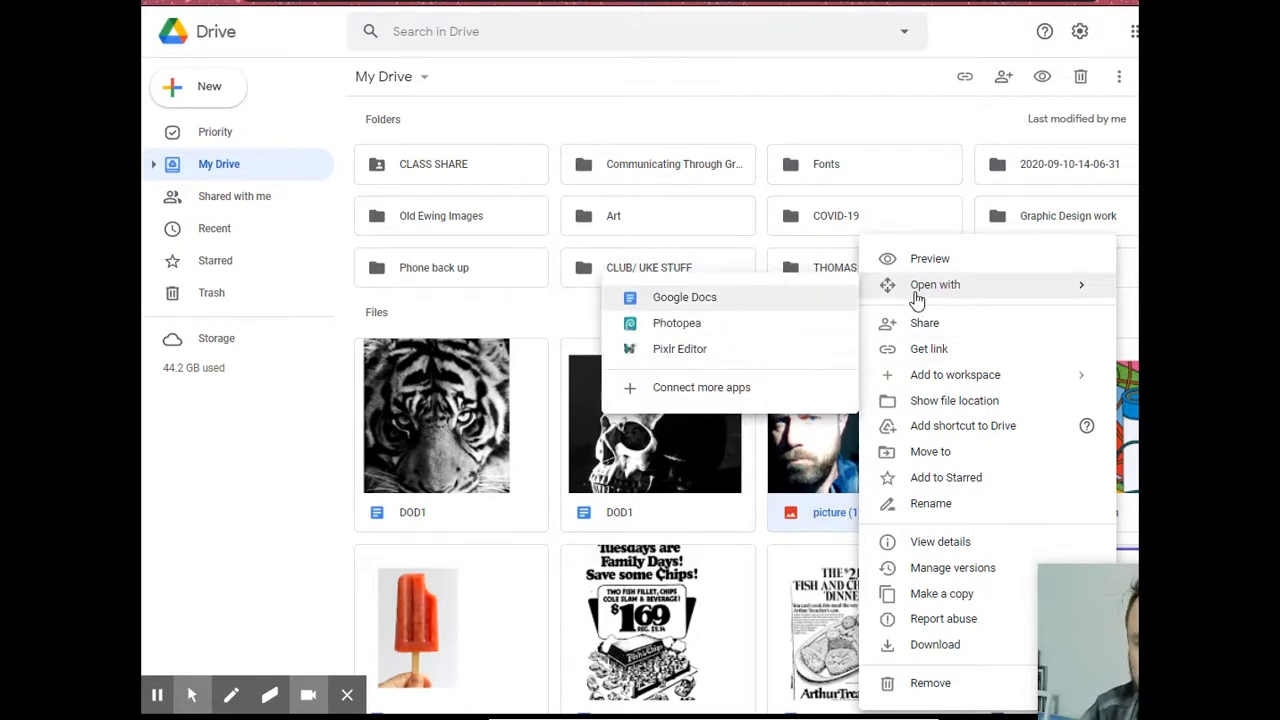
{"action": "left_click", "coordinate": [736, 322]}
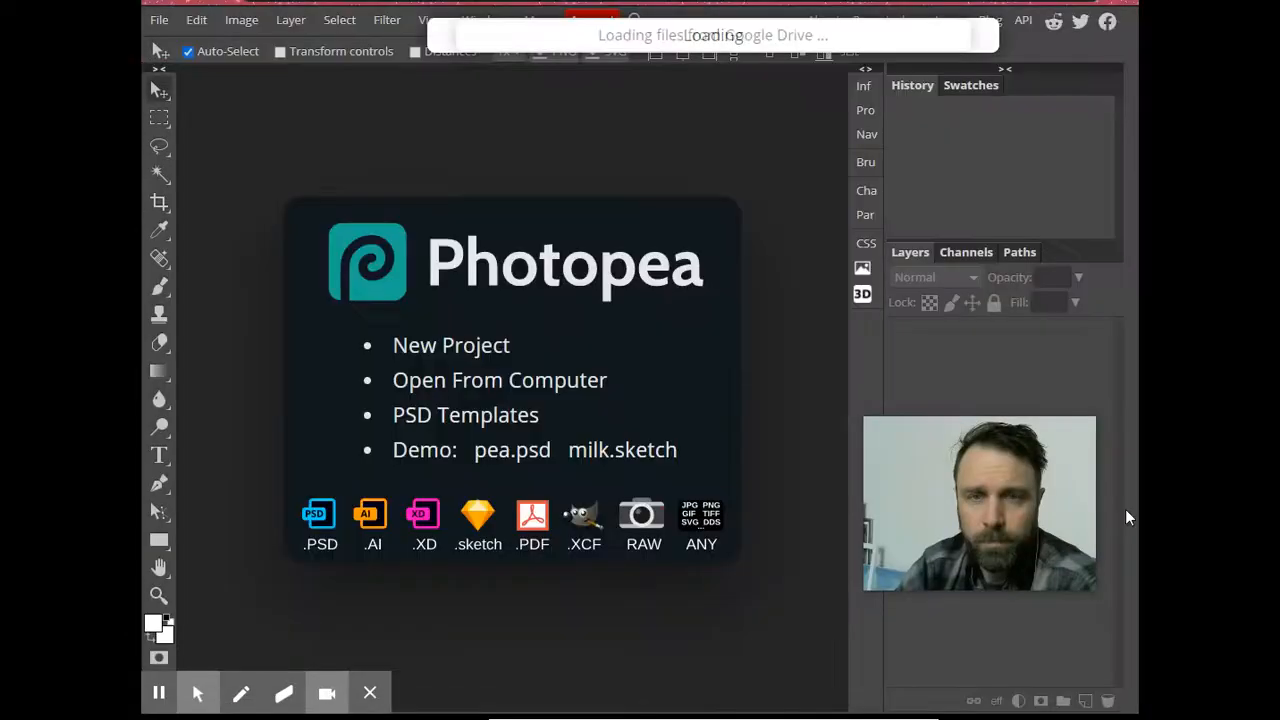
{"action": "left_click_drag", "start_coordinate": [1047, 510], "coordinate": [1081, 193]}
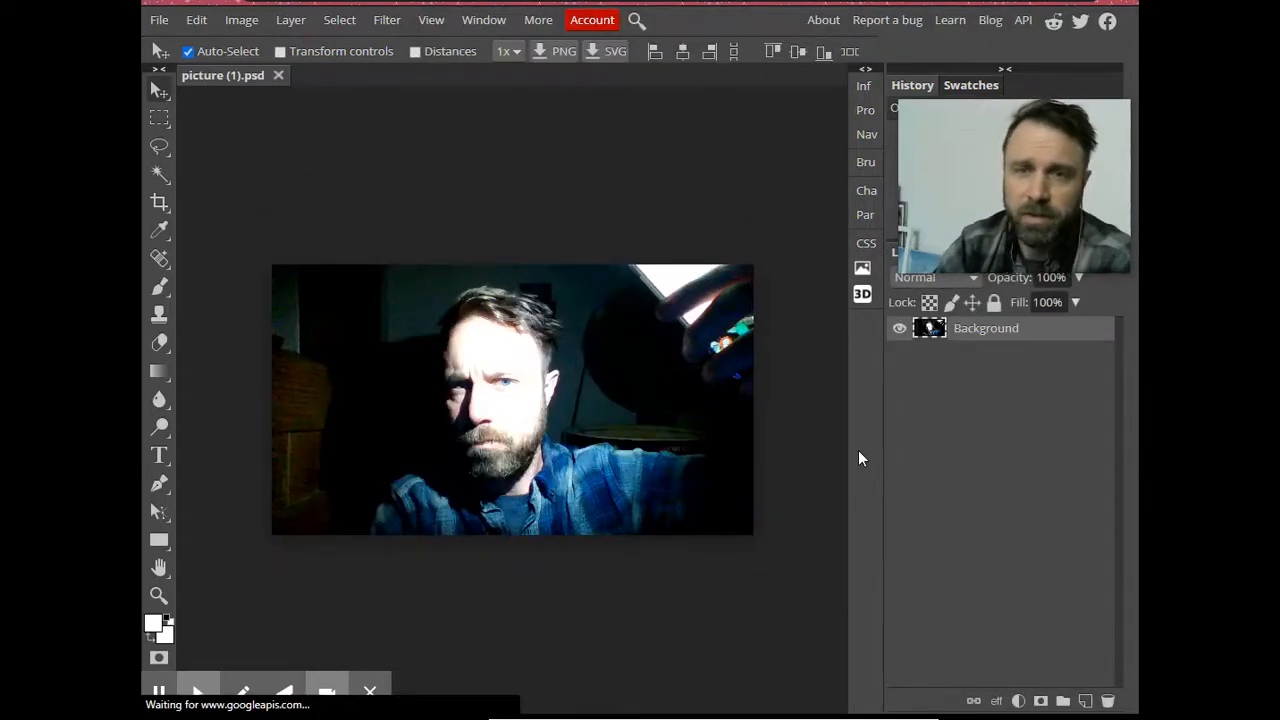
{"action": "mouse_move", "coordinate": [995, 224]}
{"action": "left_click_drag", "start_coordinate": [995, 221], "coordinate": [971, 492]}
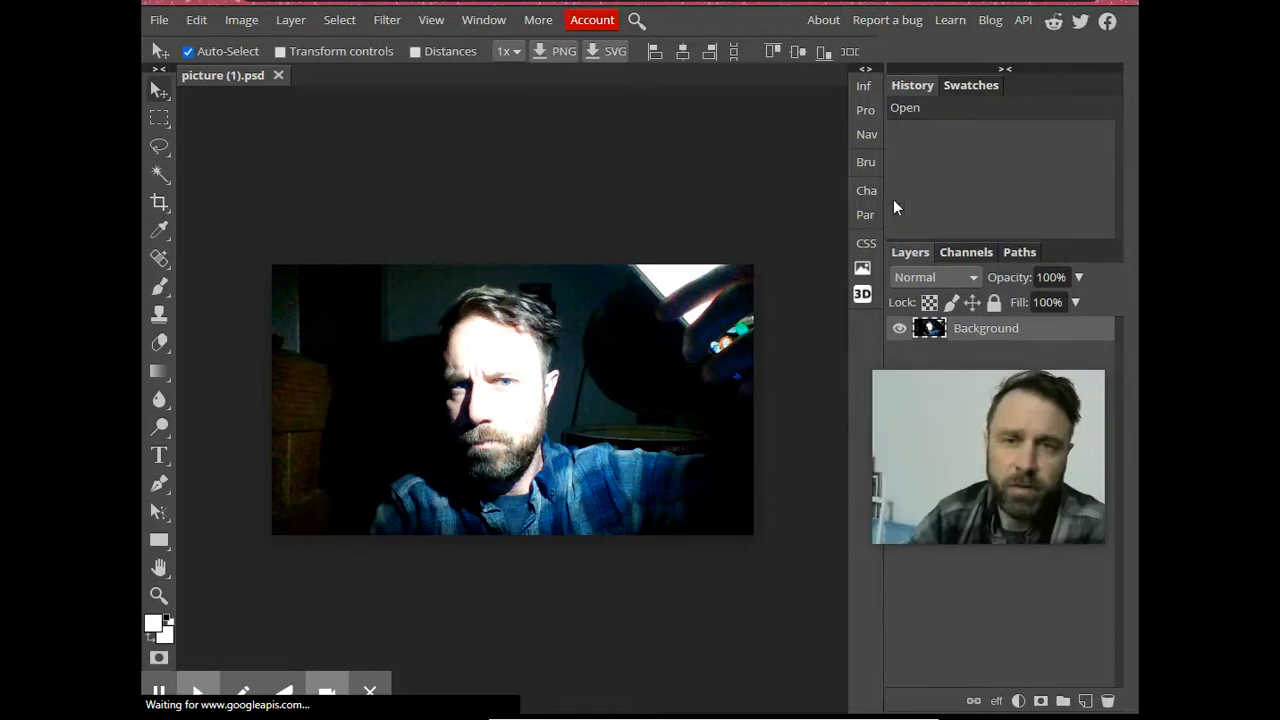
Step: Examine the pixel quality around the eye up close with the Navigator, and return to the whole photo
{"action": "left_click", "coordinate": [867, 134]}
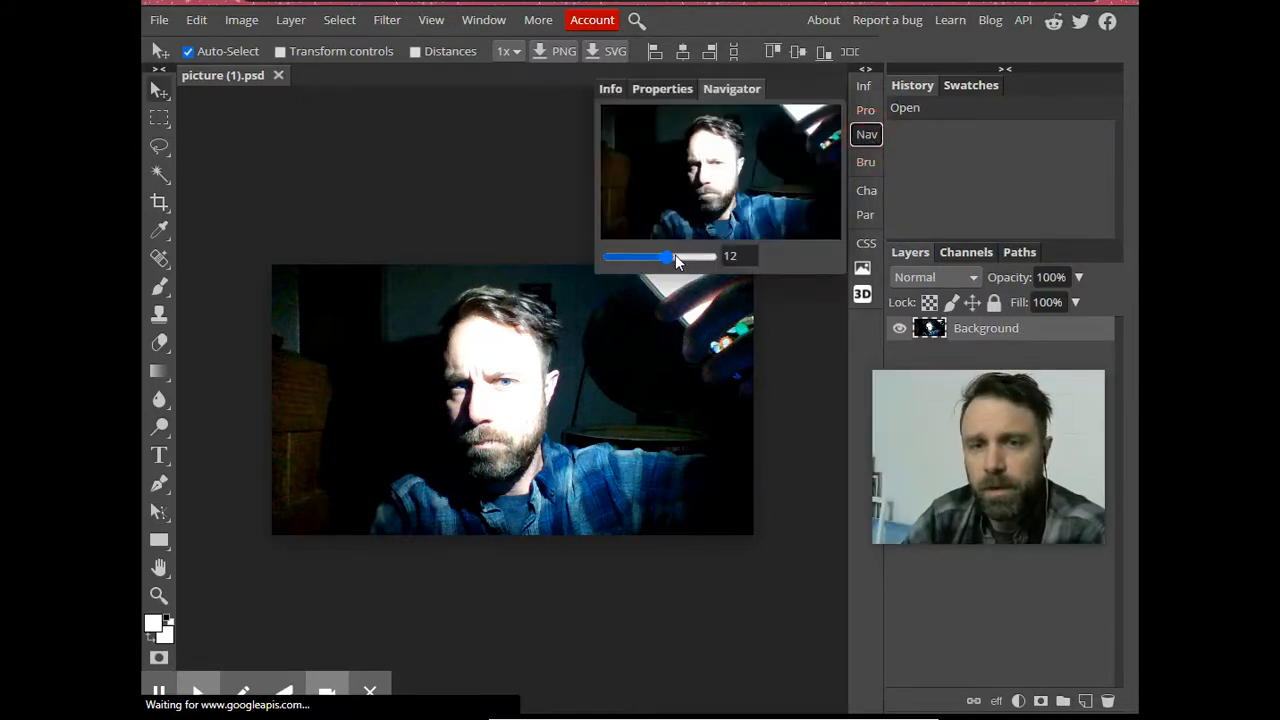
{"action": "left_click_drag", "start_coordinate": [675, 254], "coordinate": [693, 257]}
{"action": "left_click_drag", "start_coordinate": [708, 196], "coordinate": [722, 170]}
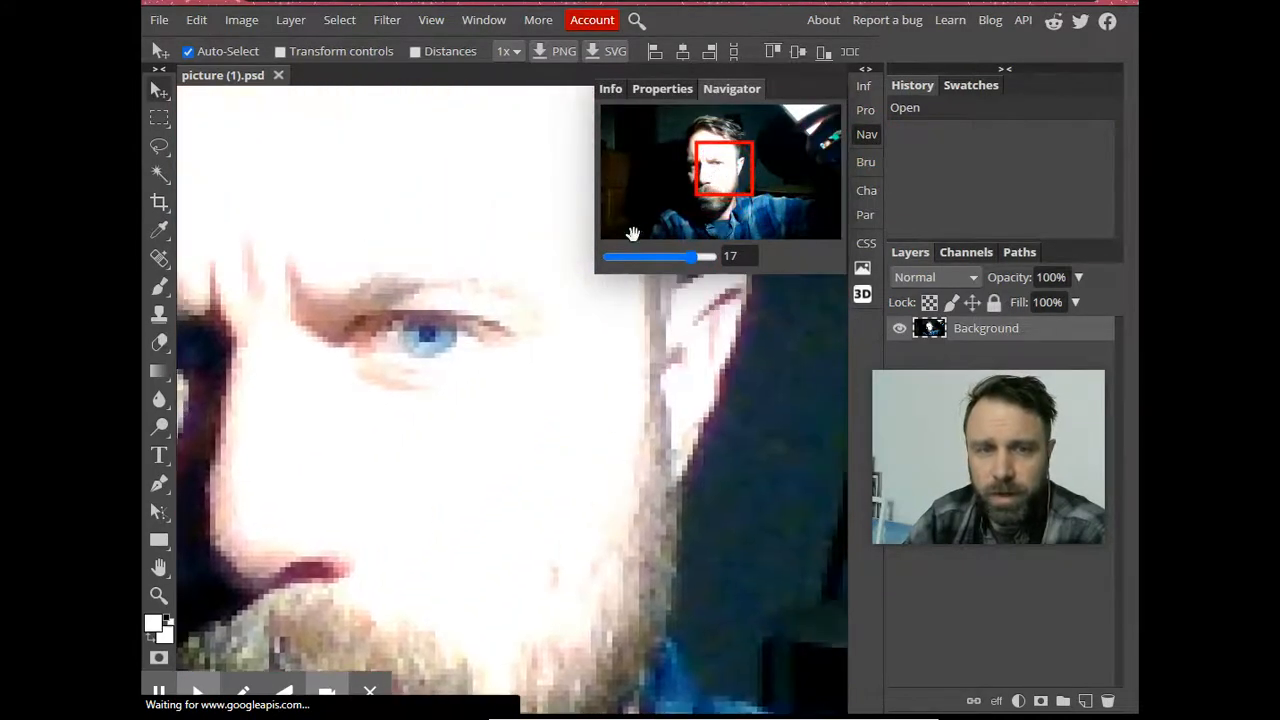
{"action": "left_click", "coordinate": [695, 262]}
{"action": "left_click_drag", "start_coordinate": [696, 262], "coordinate": [672, 256]}
{"action": "left_click", "coordinate": [857, 138]}
{"action": "left_click", "coordinate": [863, 134]}
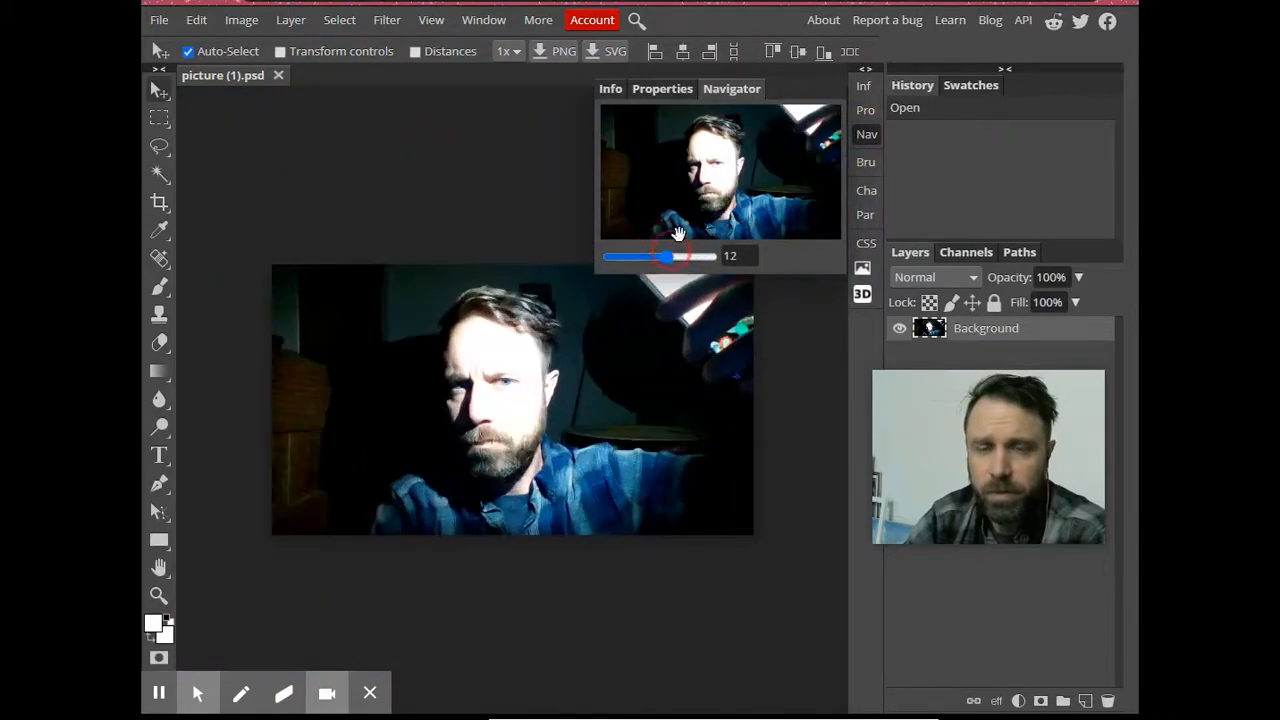
{"action": "left_click", "coordinate": [865, 136]}
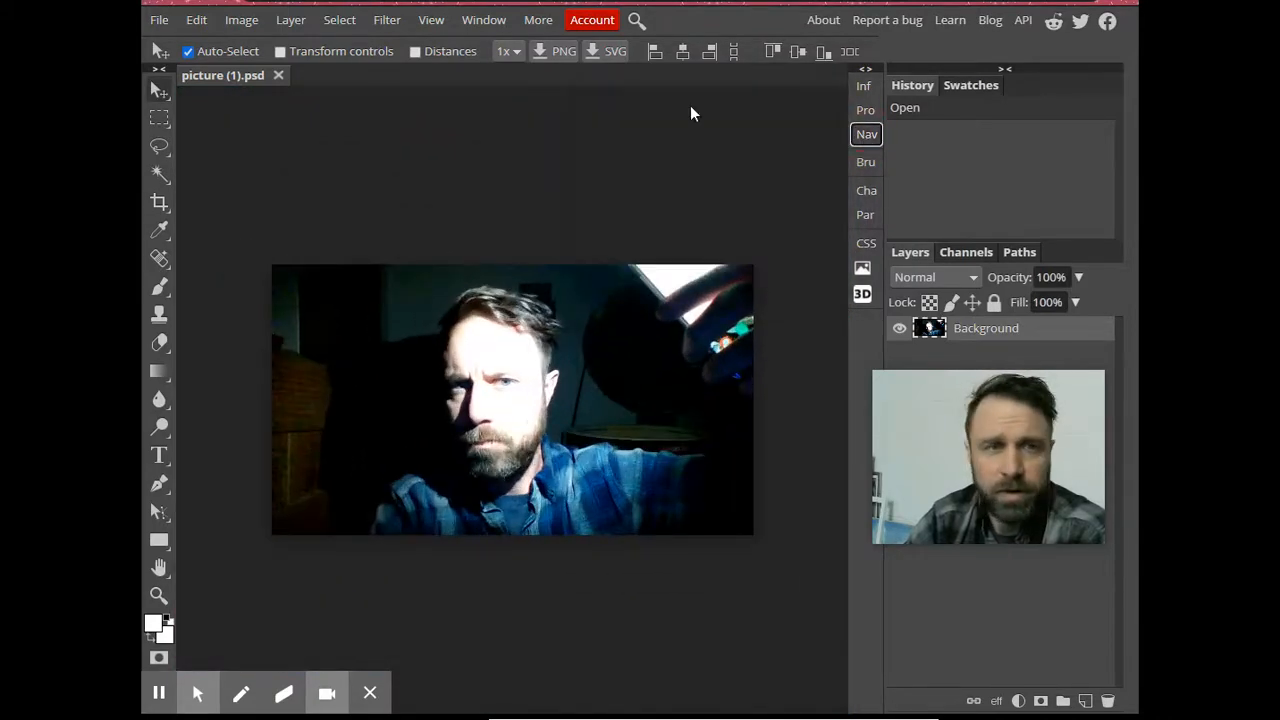
Step: Resize the image using inches as the unit and a resolution of 300 DPI, with Resample on
{"action": "left_click", "coordinate": [243, 22]}
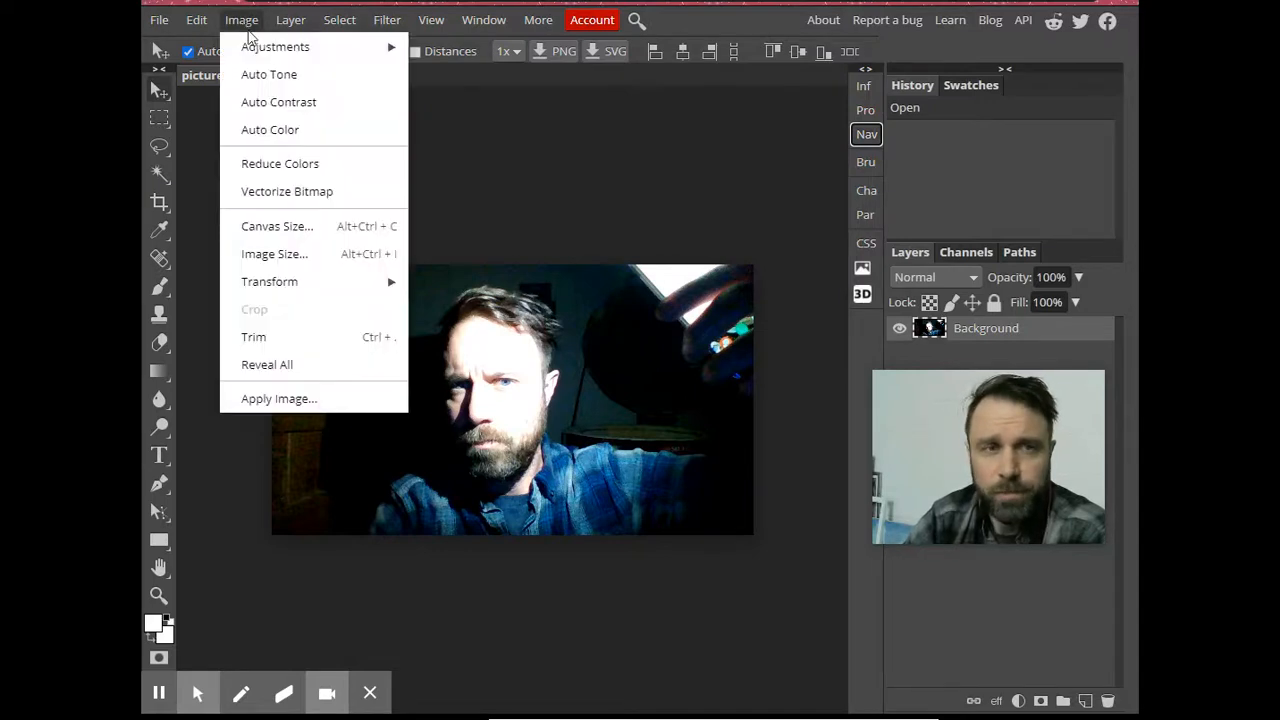
{"action": "left_click", "coordinate": [291, 257]}
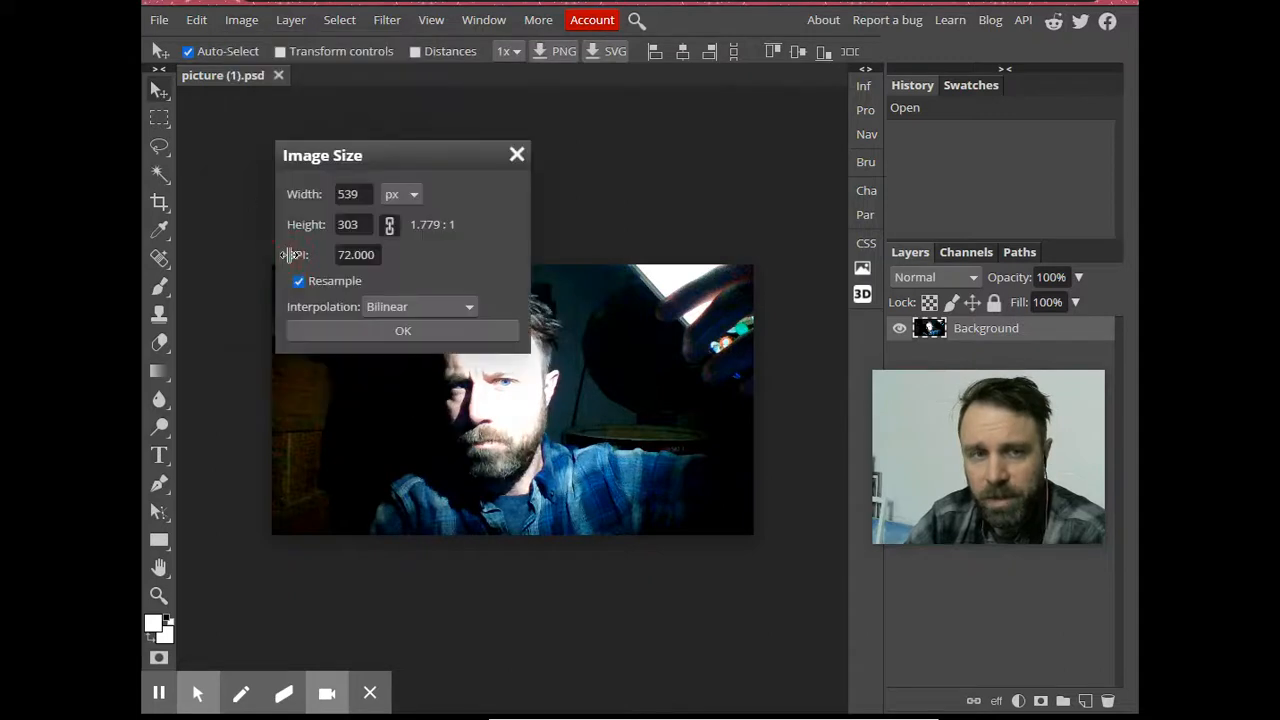
{"action": "left_click", "coordinate": [398, 194]}
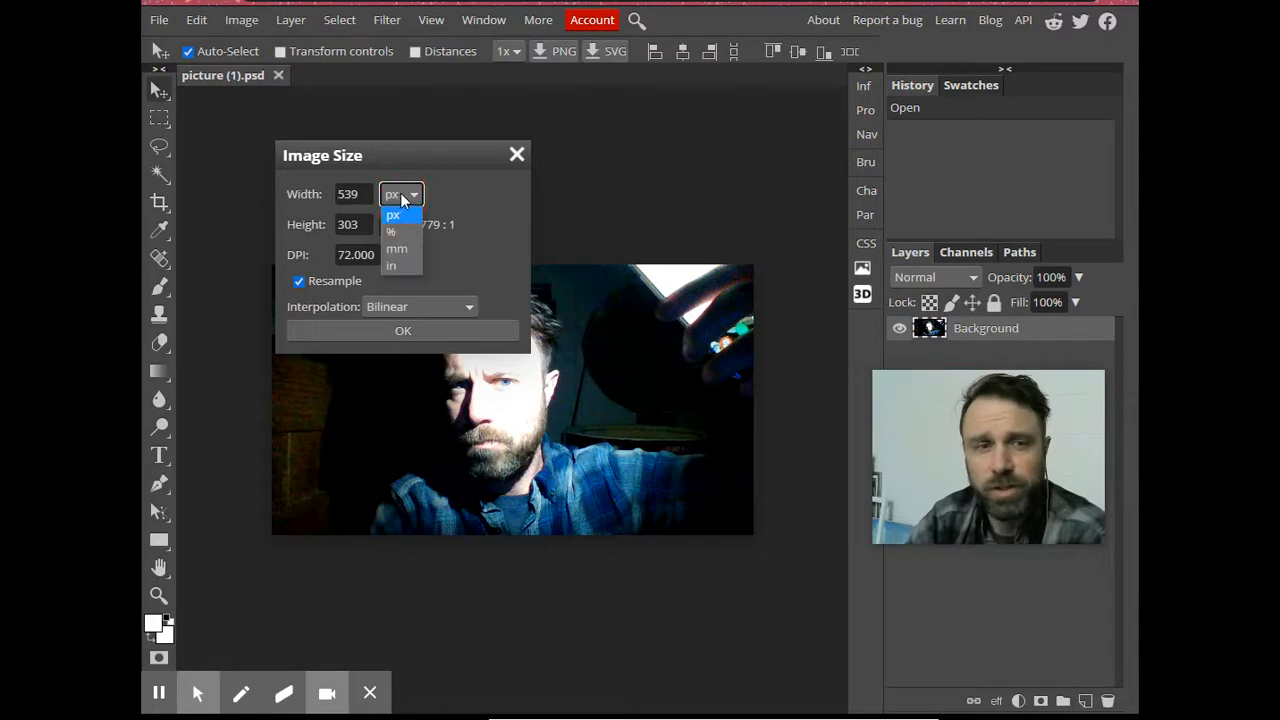
{"action": "left_click", "coordinate": [395, 252]}
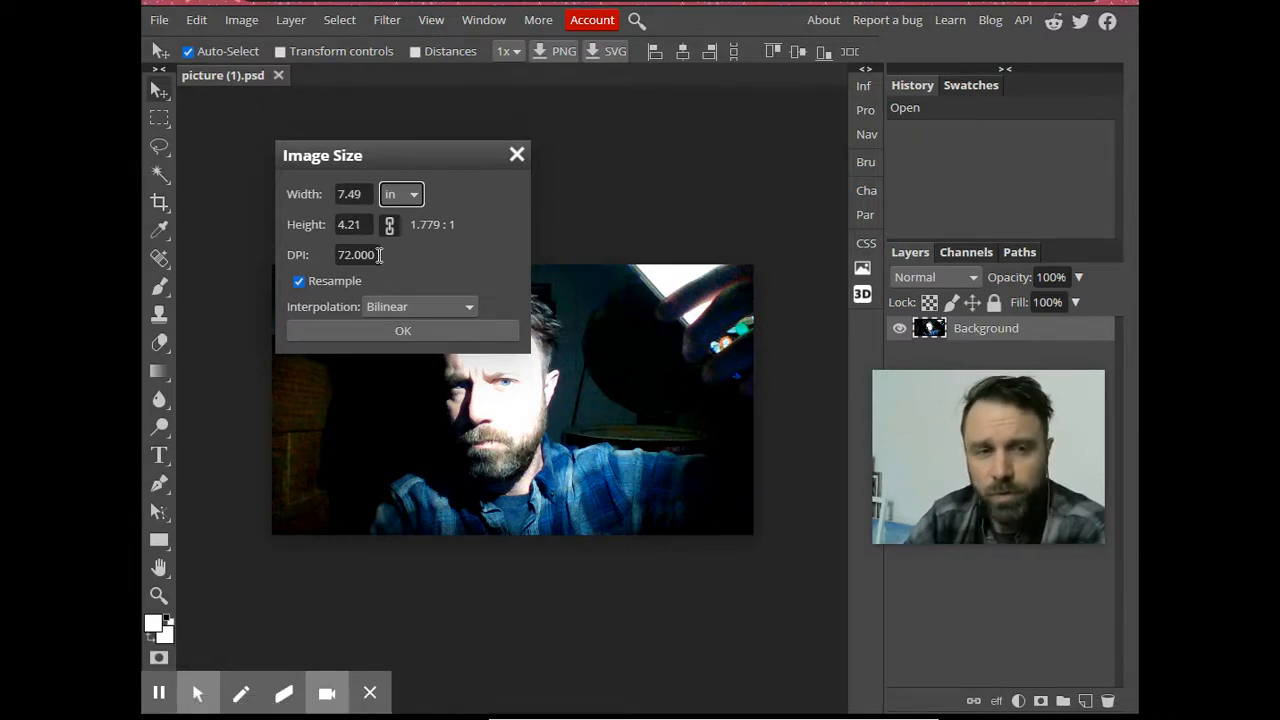
{"action": "left_click_drag", "start_coordinate": [380, 254], "coordinate": [314, 252]}
{"action": "type", "text": "300"}
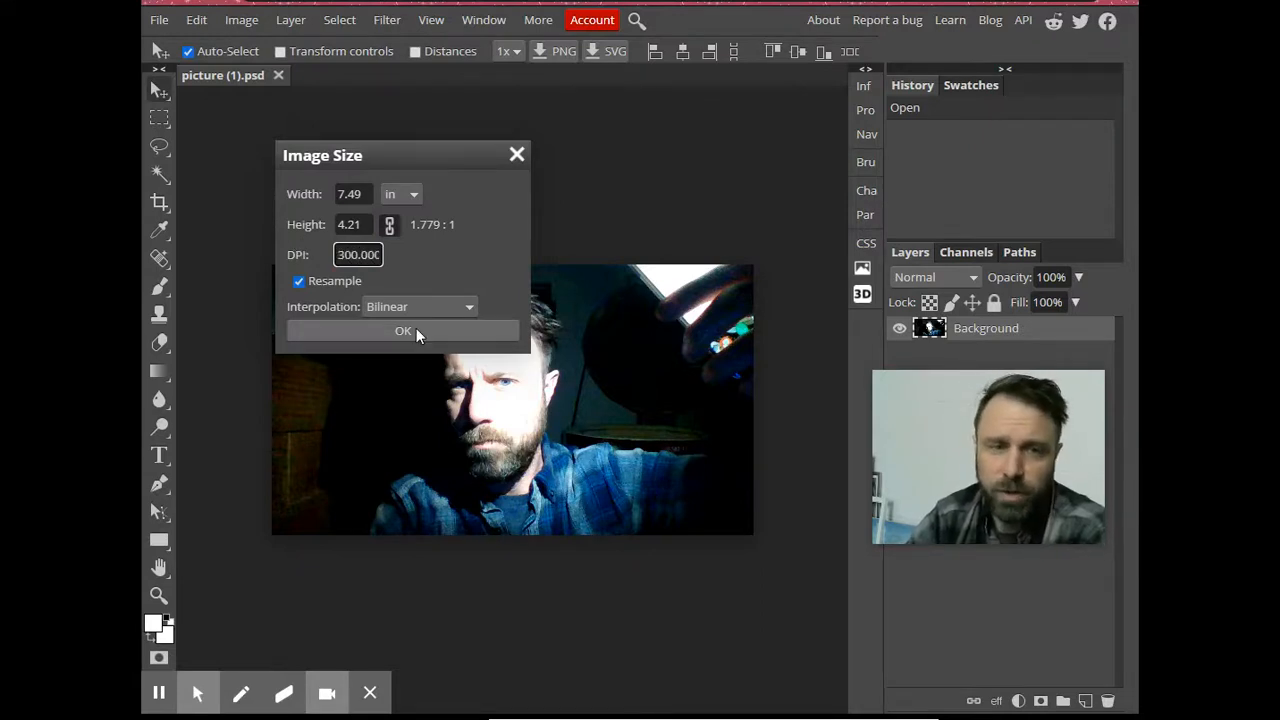
{"action": "left_click", "coordinate": [416, 328]}
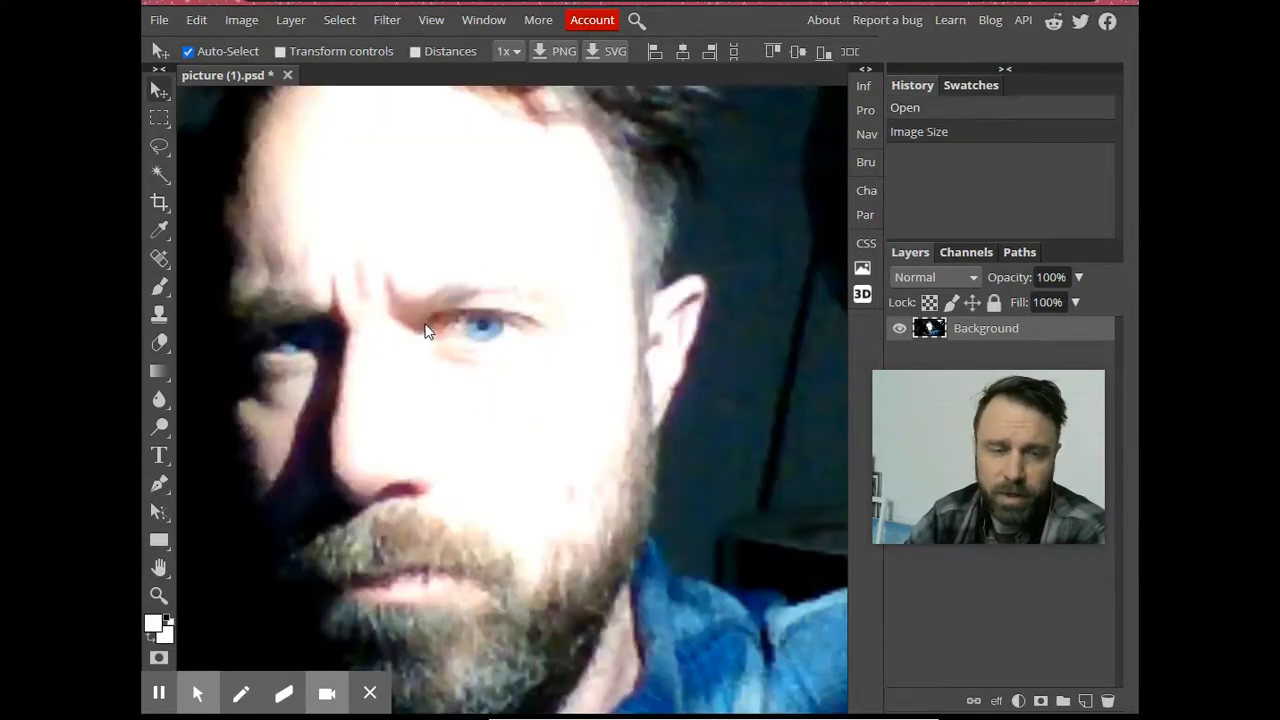
Step: Inspect the eye's detail up close in the resampled photo, and return to a view of the head and shoulders
{"action": "left_click", "coordinate": [862, 132]}
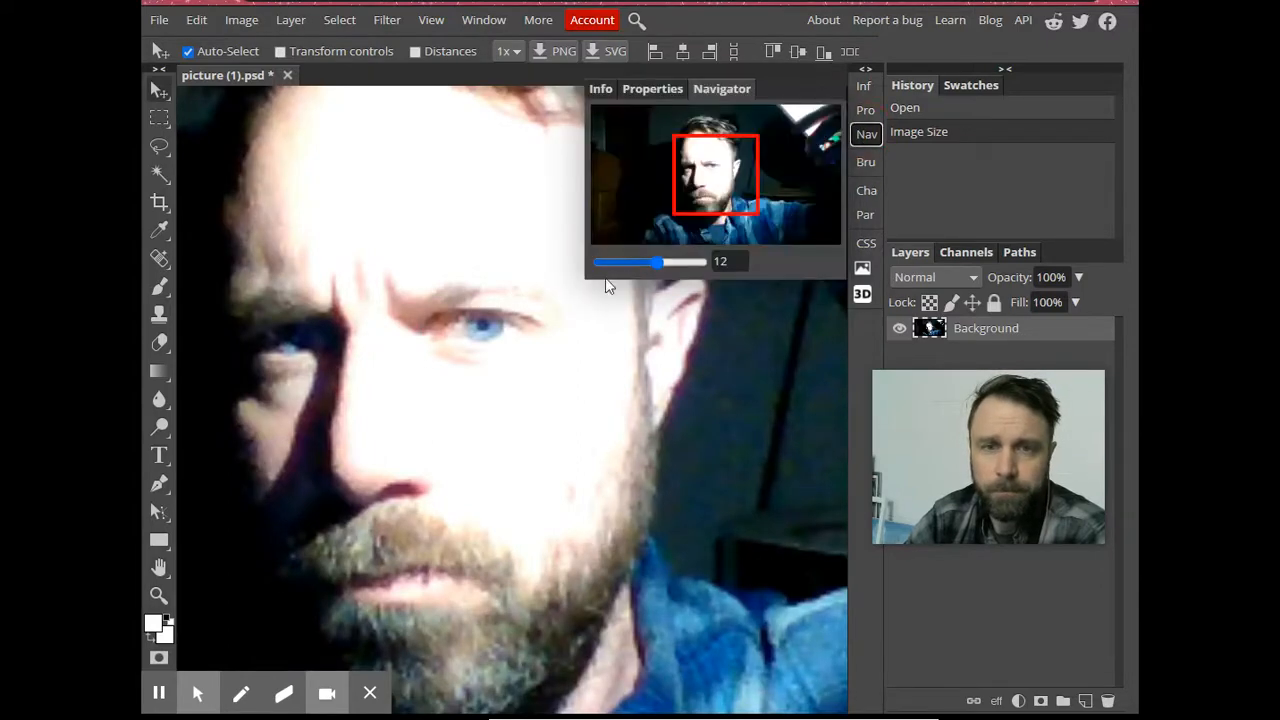
{"action": "left_click_drag", "start_coordinate": [656, 261], "coordinate": [678, 262]}
{"action": "left_click_drag", "start_coordinate": [714, 188], "coordinate": [713, 163]}
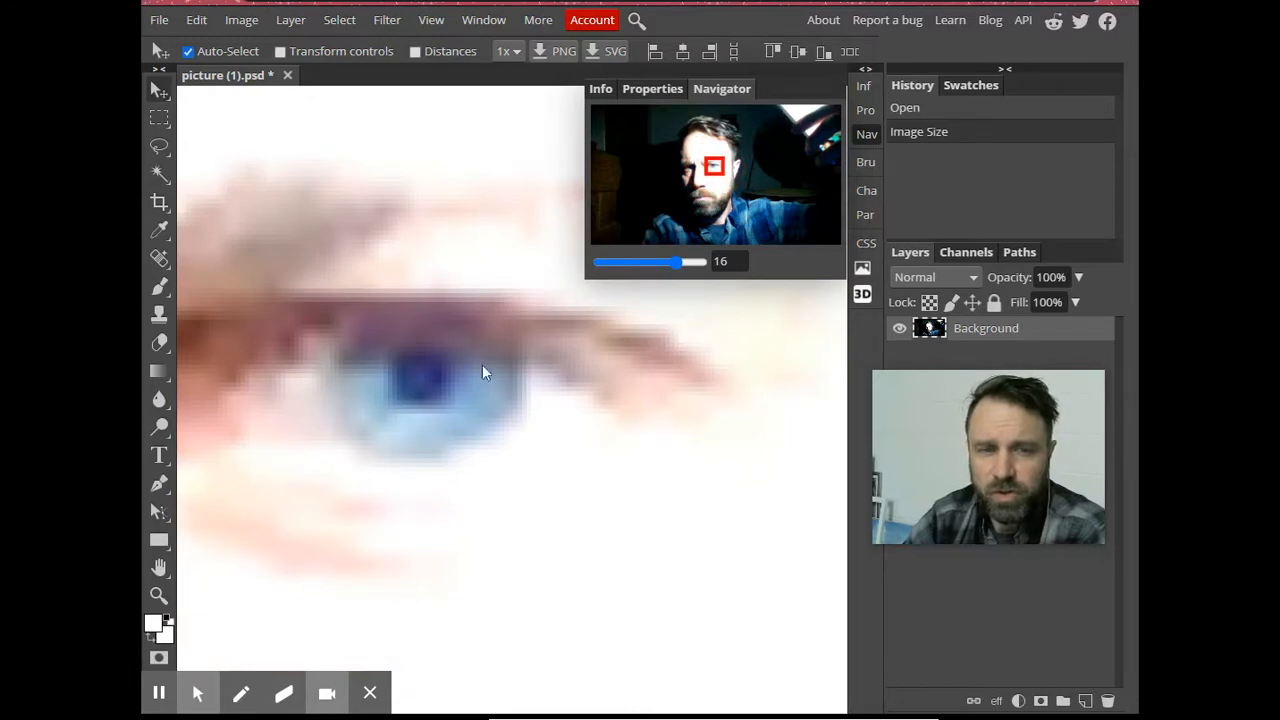
{"action": "mouse_move", "coordinate": [676, 262]}
{"action": "left_mouse_down"}
{"action": "mouse_move", "coordinate": [697, 270]}
{"action": "mouse_move", "coordinate": [666, 260]}
{"action": "left_mouse_up"}
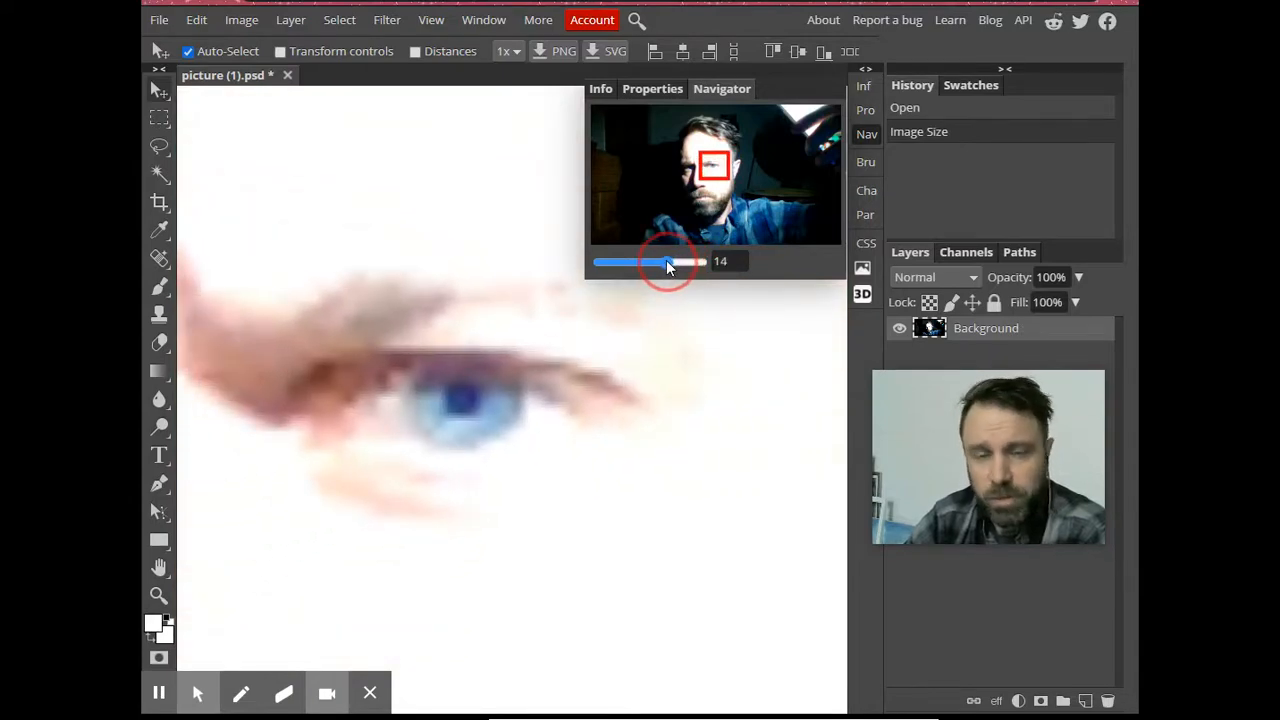
{"action": "left_click_drag", "start_coordinate": [666, 260], "coordinate": [645, 259]}
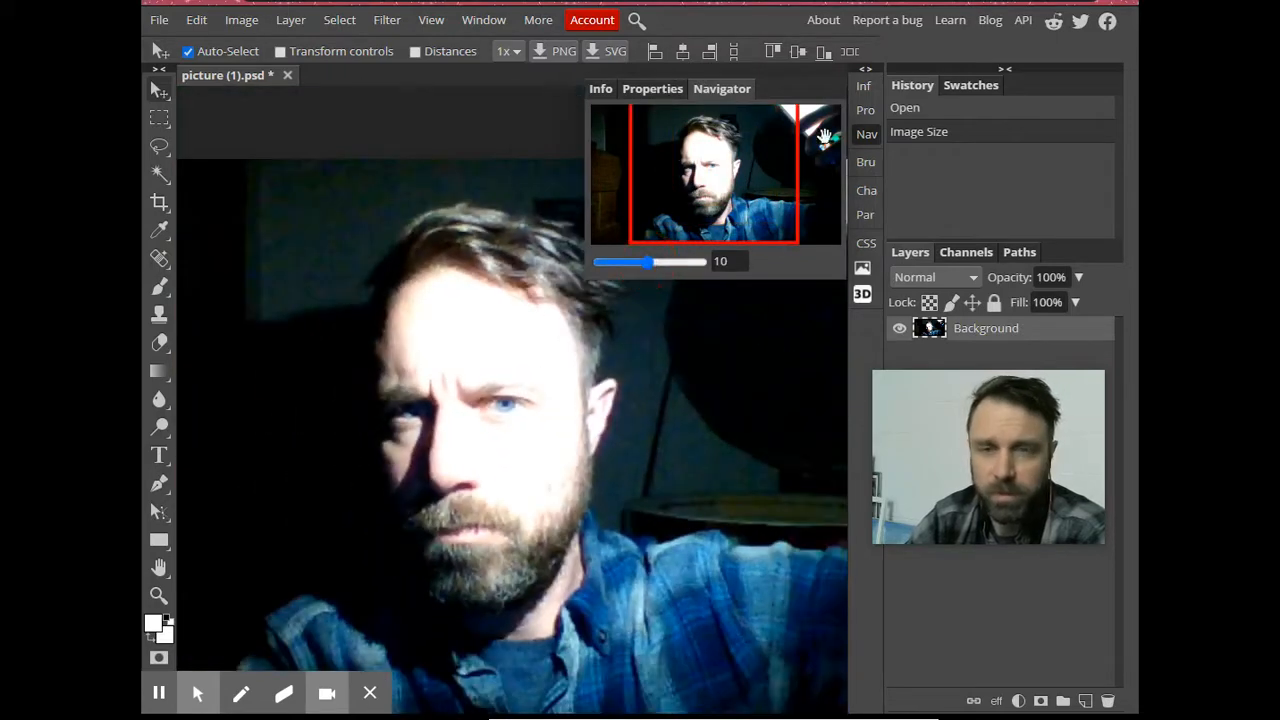
{"action": "left_click", "coordinate": [861, 133]}
{"action": "scroll", "coordinate": [530, 260], "scroll_direction": "down", "scroll_amount": 3}
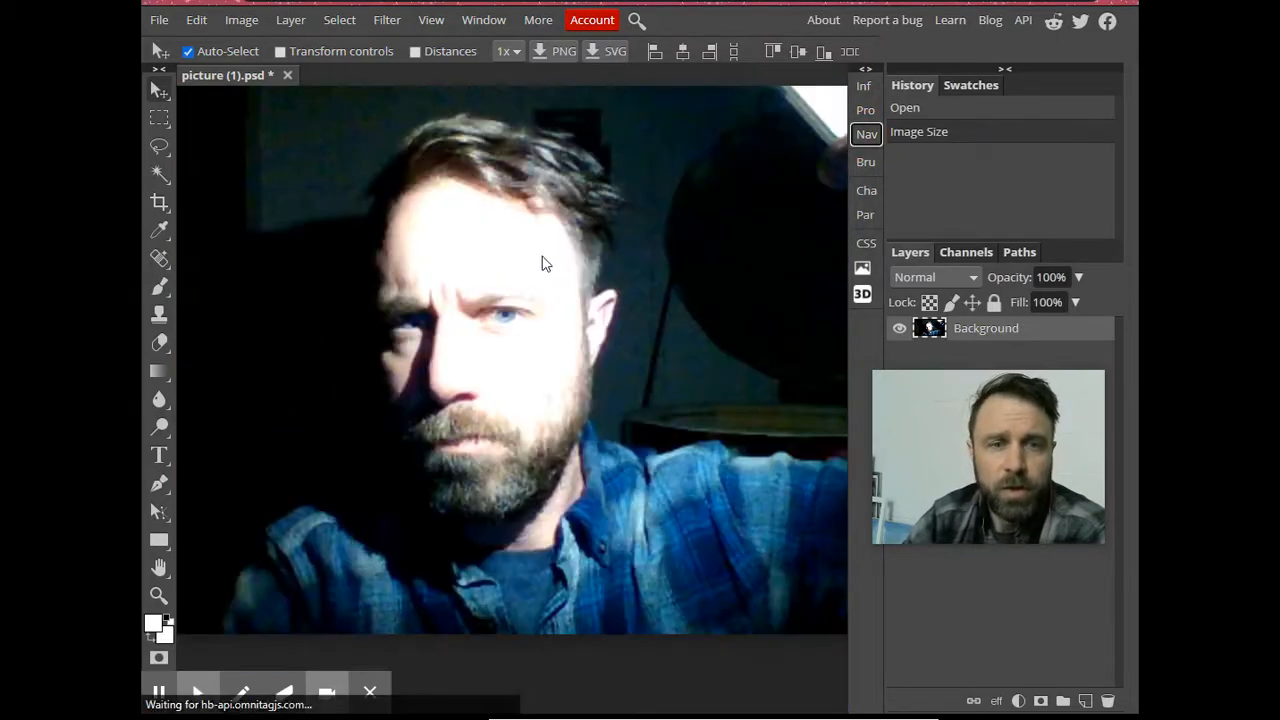
{"action": "scroll", "coordinate": [430, 234], "scroll_direction": "up", "scroll_amount": 3}
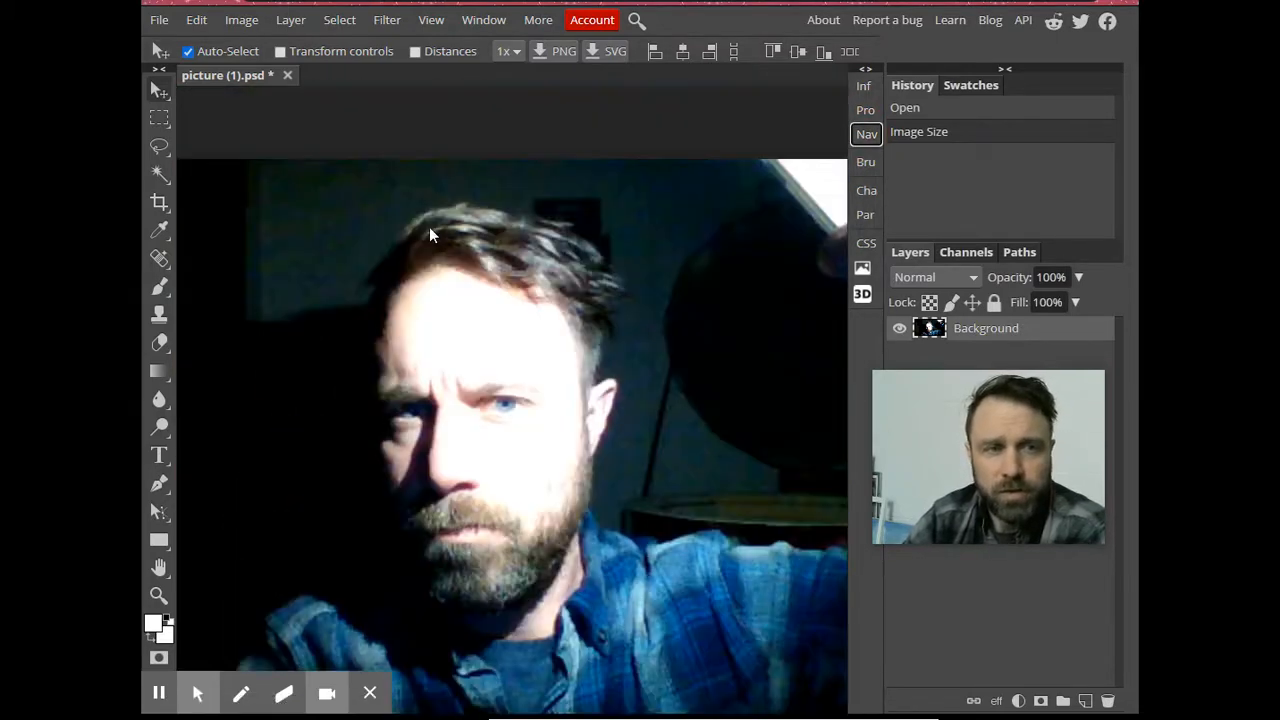
Step: Draw a free-ratio portrait crop frame around the man's head and upper shoulders
{"action": "left_click", "coordinate": [159, 202]}
{"action": "left_click_drag", "start_coordinate": [255, 158], "coordinate": [675, 677]}
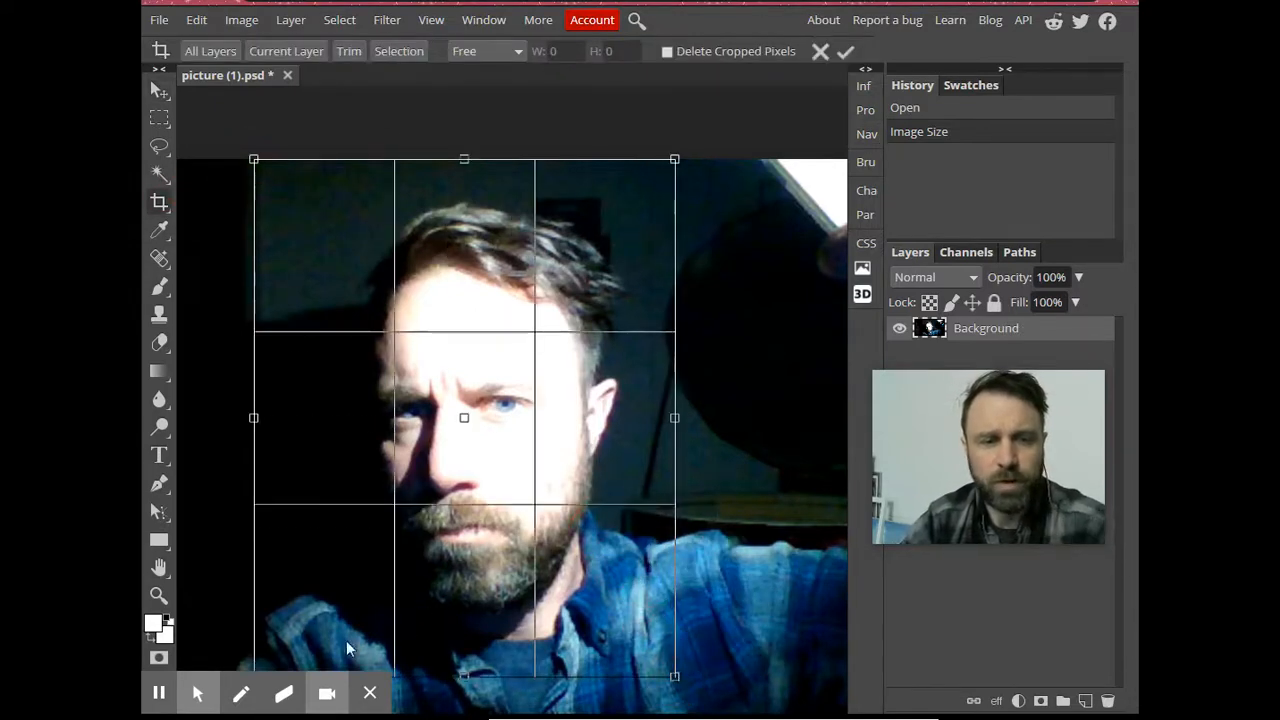
{"action": "left_click", "coordinate": [863, 138]}
{"action": "left_click", "coordinate": [641, 264]}
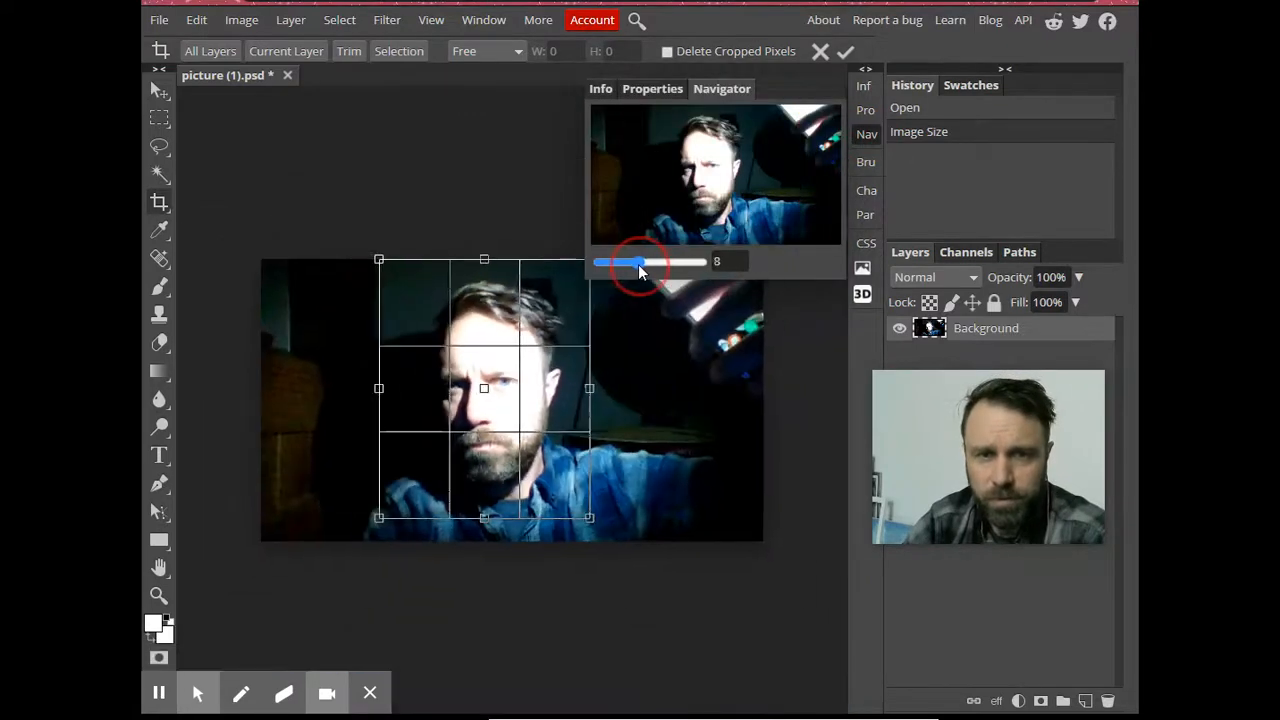
{"action": "left_click_drag", "start_coordinate": [641, 270], "coordinate": [655, 264]}
{"action": "left_click", "coordinate": [866, 134]}
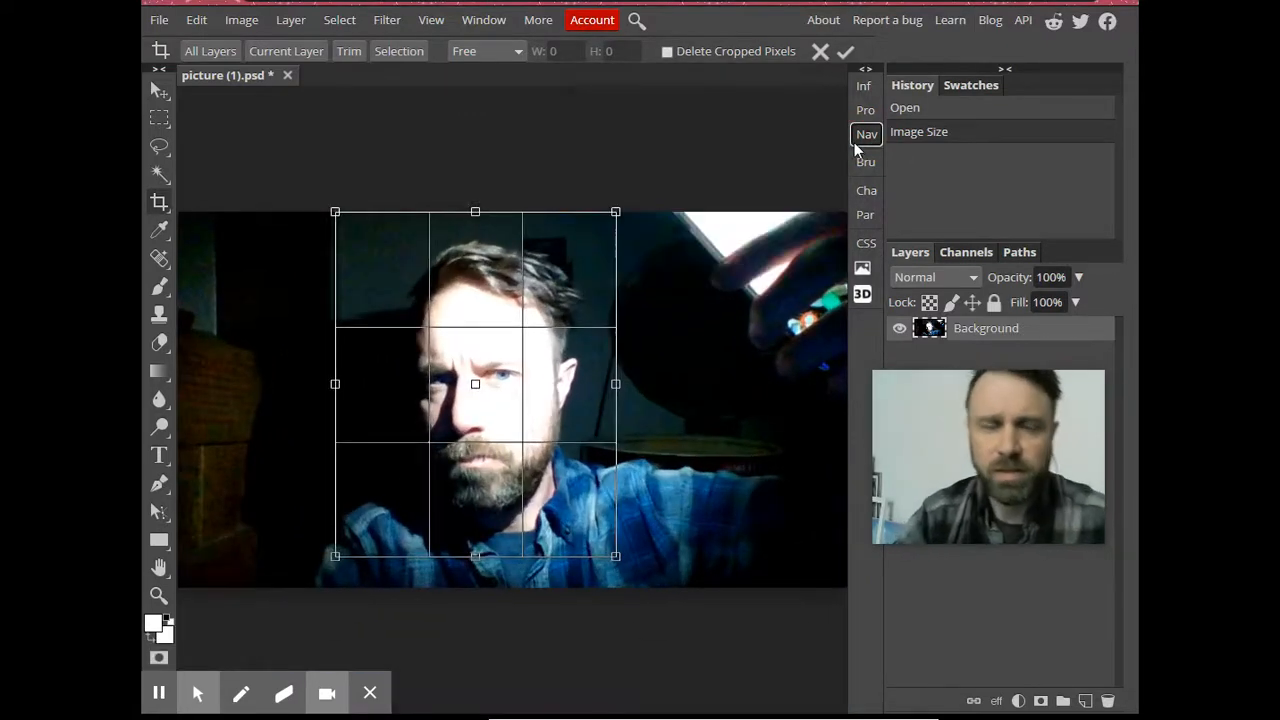
Step: Refine the crop frame's size and position to fit closely around the head and shoulders, and apply the crop
{"action": "left_click_drag", "start_coordinate": [335, 212], "coordinate": [354, 234]}
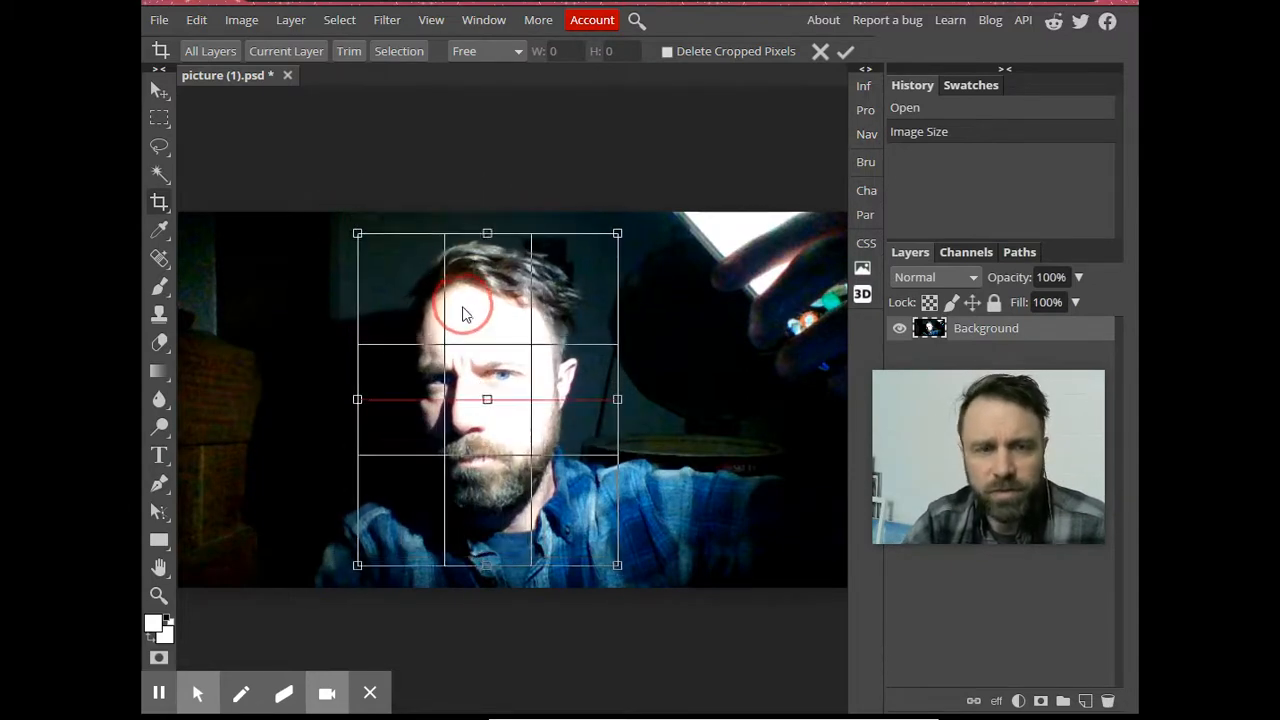
{"action": "left_click_drag", "start_coordinate": [457, 309], "coordinate": [460, 343]}
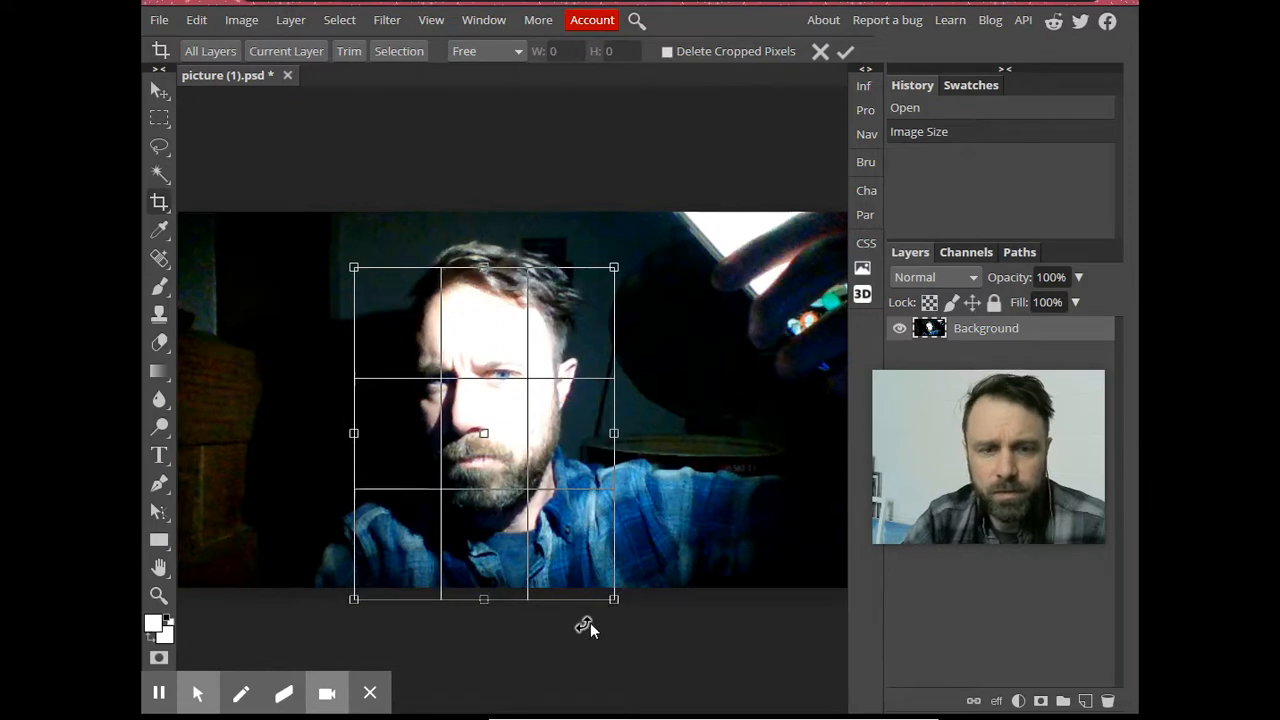
{"action": "left_click_drag", "start_coordinate": [613, 600], "coordinate": [606, 587]}
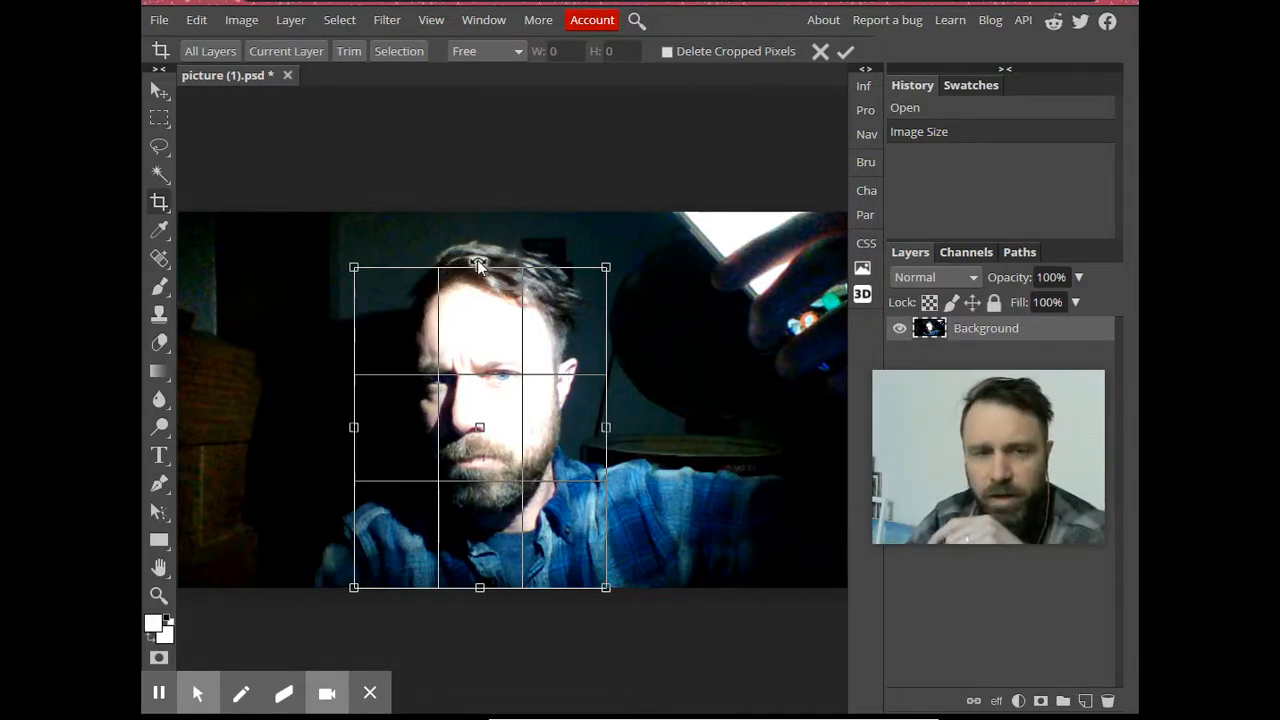
{"action": "left_click_drag", "start_coordinate": [480, 267], "coordinate": [480, 227]}
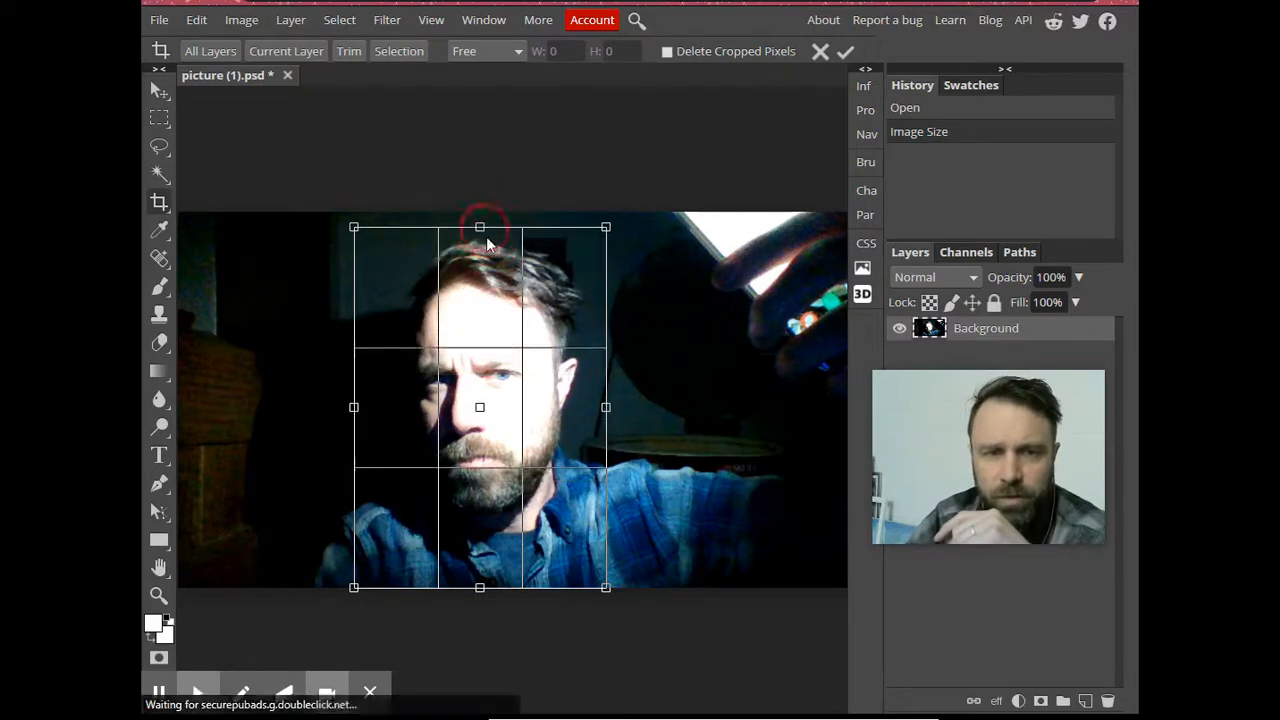
{"action": "left_click_drag", "start_coordinate": [606, 409], "coordinate": [626, 420]}
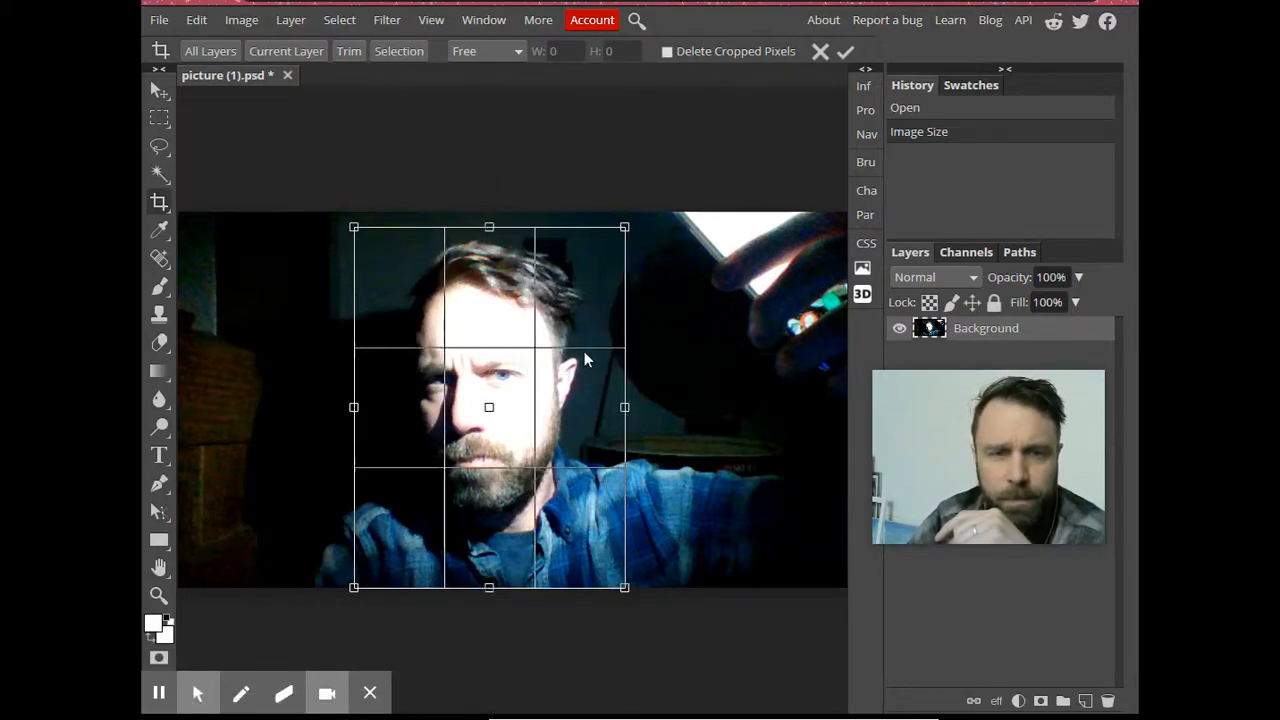
{"action": "mouse_move", "coordinate": [586, 358]}
{"action": "left_mouse_down"}
{"action": "mouse_move", "coordinate": [588, 389]}
{"action": "mouse_move", "coordinate": [583, 352]}
{"action": "left_mouse_up"}
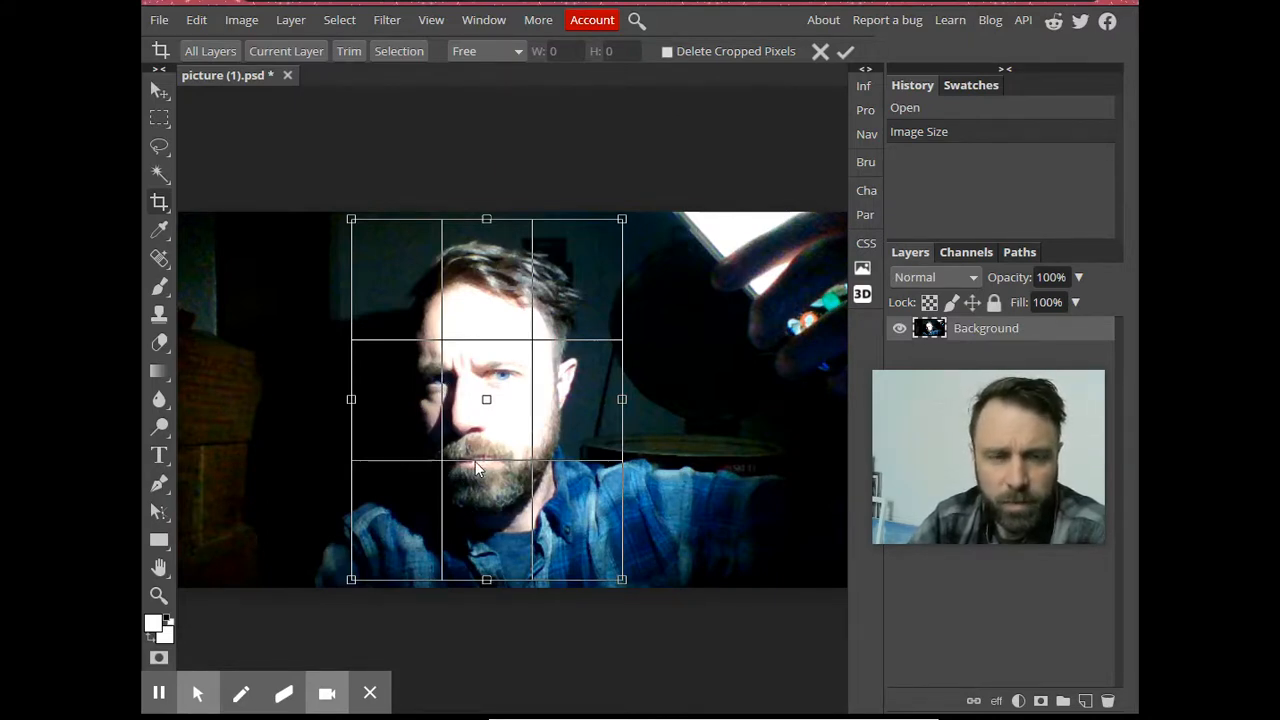
{"action": "key", "text": "Return"}
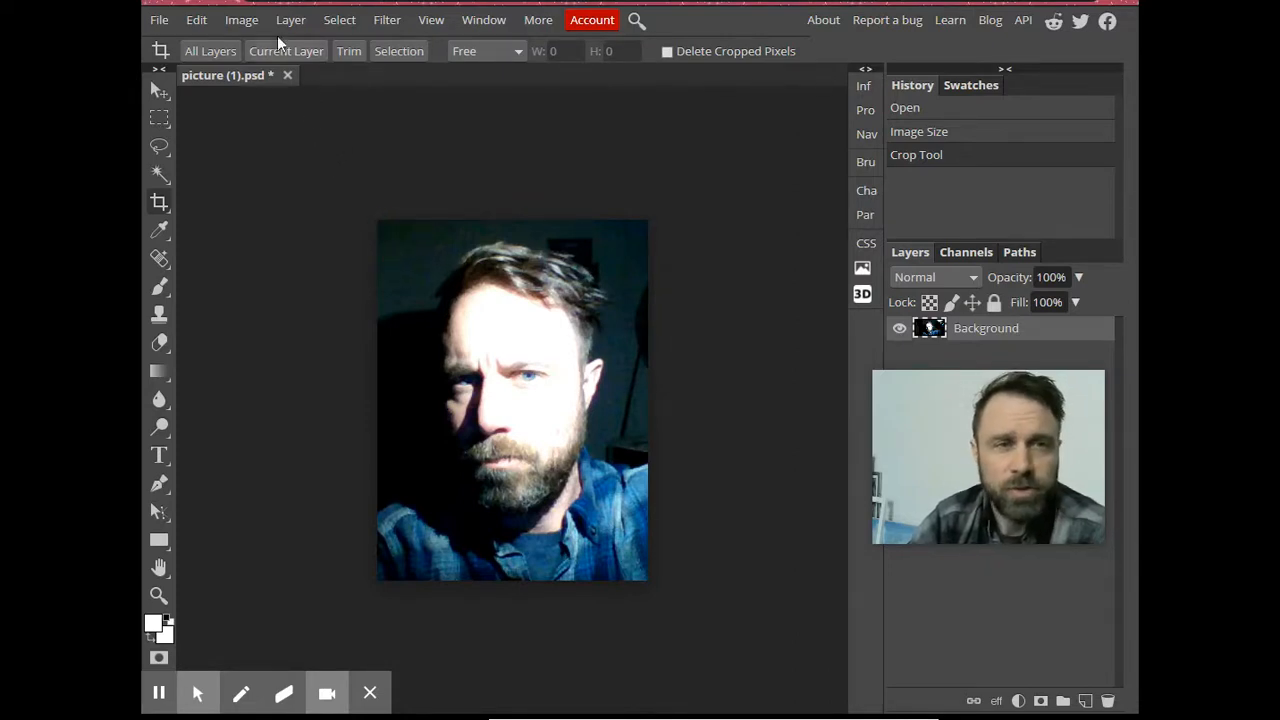
Step: Desaturate the cropped portrait to turn it black and white
{"action": "left_click", "coordinate": [241, 20]}
{"action": "mouse_move", "coordinate": [268, 49]}
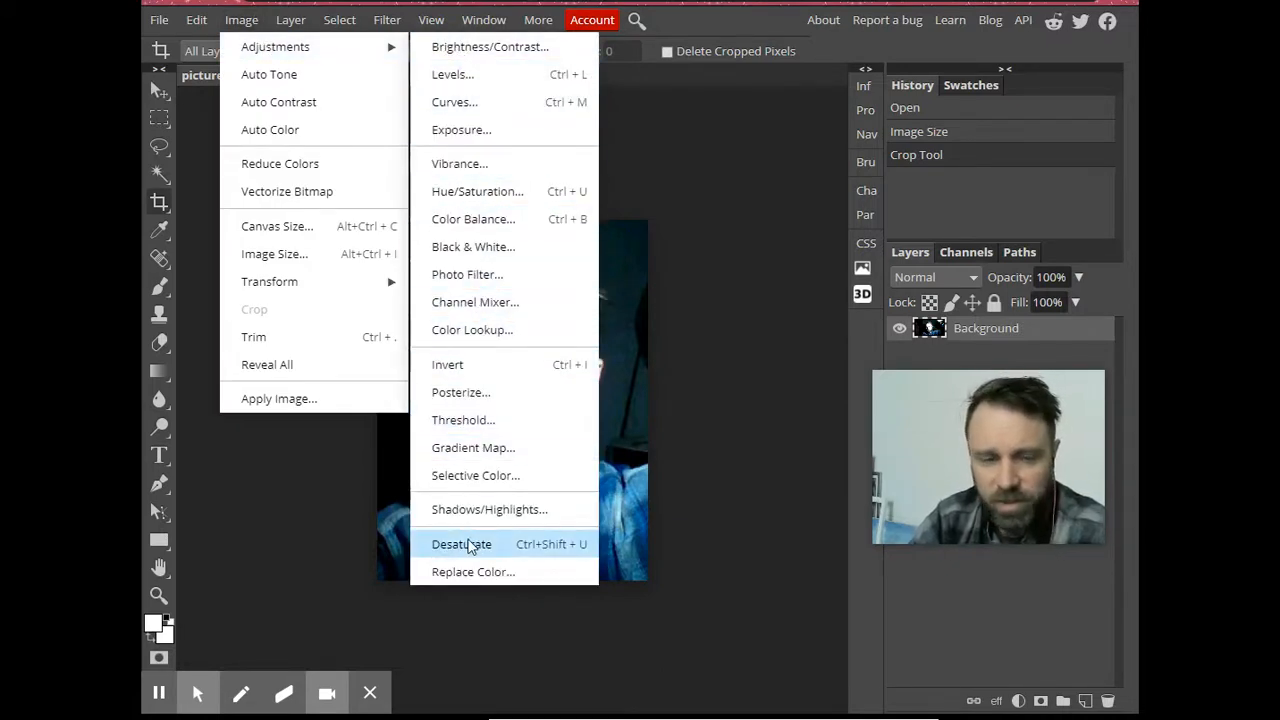
{"action": "left_click", "coordinate": [474, 548]}
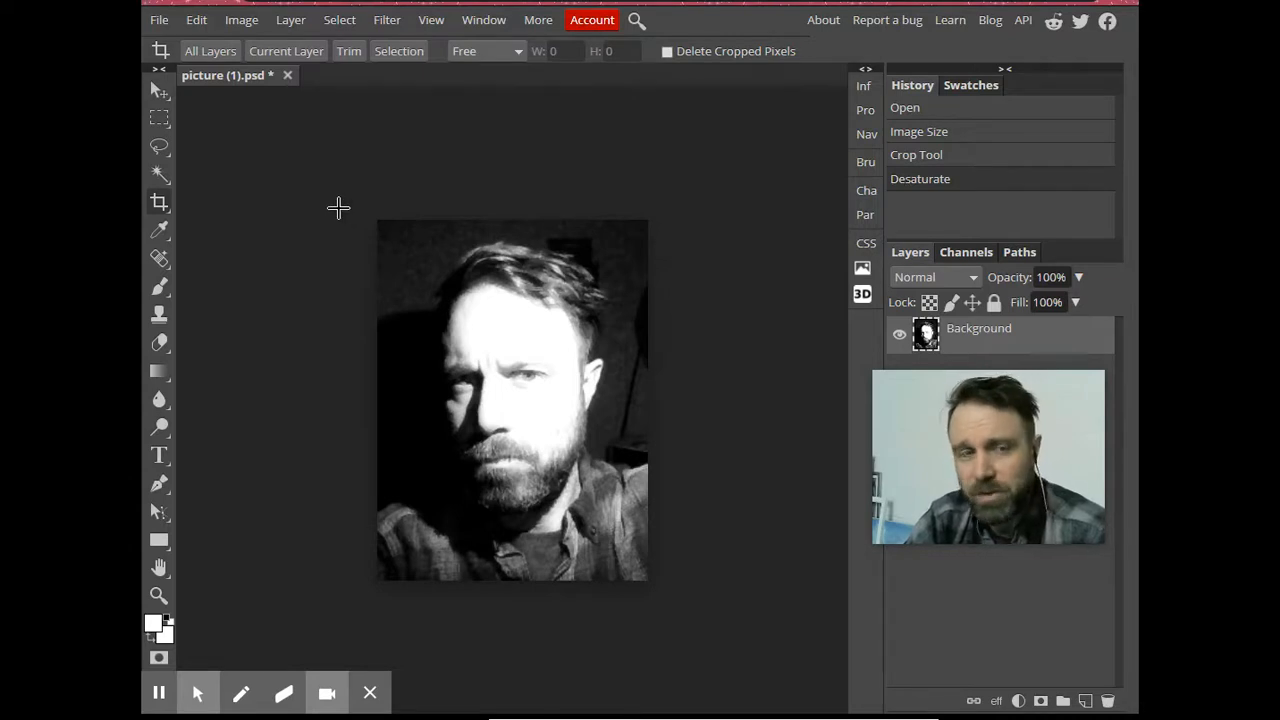
{"action": "left_click", "coordinate": [242, 21]}
{"action": "mouse_move", "coordinate": [389, 48]}
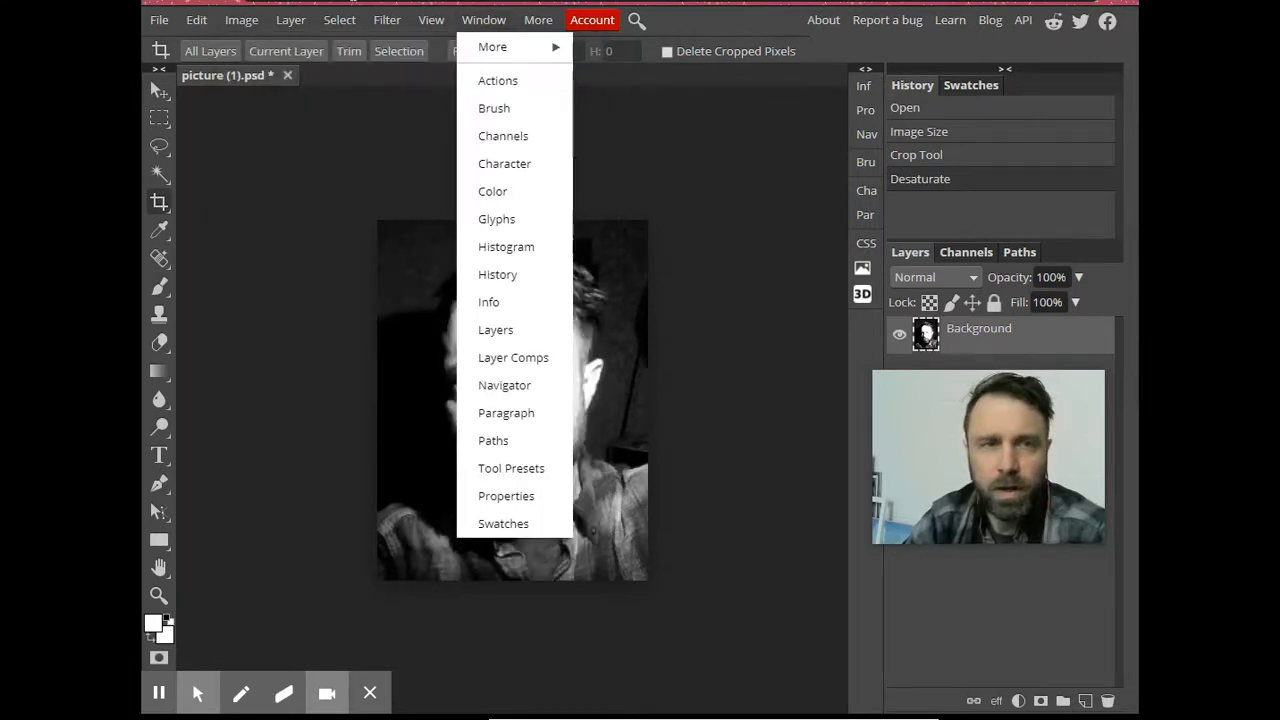
Step: Start a Levels adjustment on the black-and-white portrait and lower the output white level to 215
{"action": "mouse_move", "coordinate": [272, 50]}
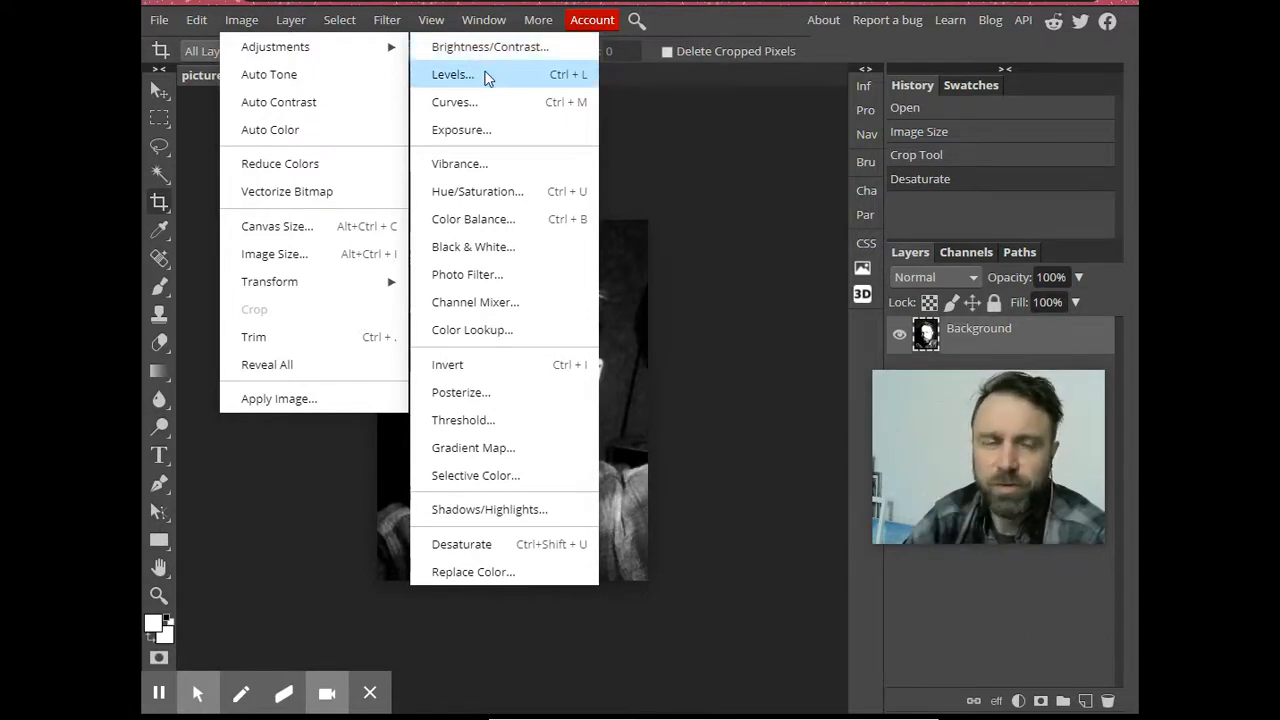
{"action": "left_click", "coordinate": [487, 78]}
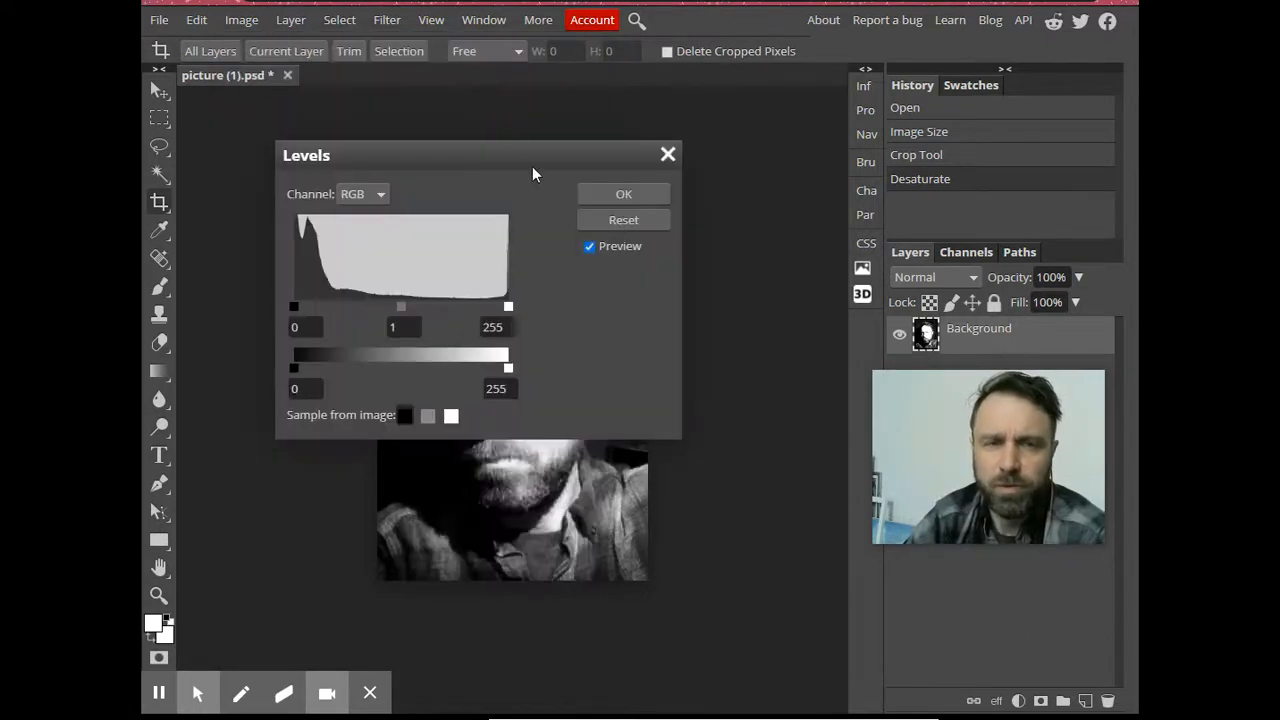
{"action": "left_click_drag", "start_coordinate": [507, 161], "coordinate": [893, 72]}
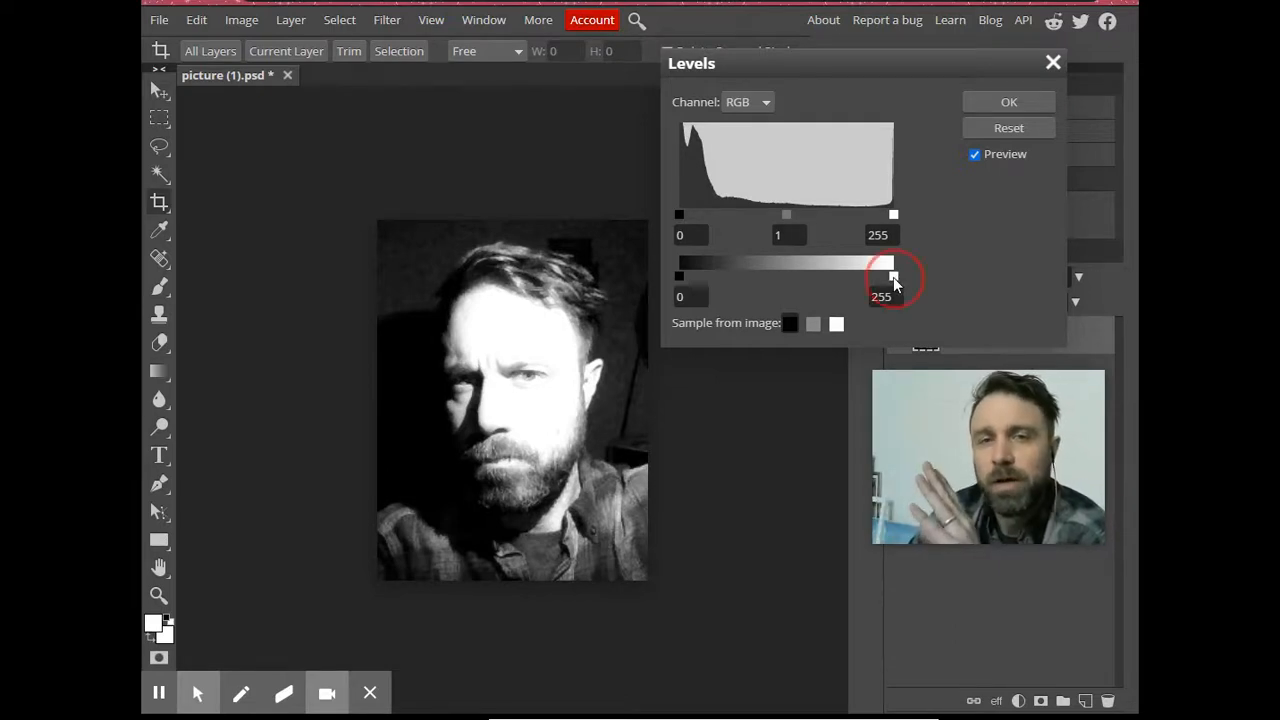
{"action": "left_click_drag", "start_coordinate": [890, 279], "coordinate": [860, 275]}
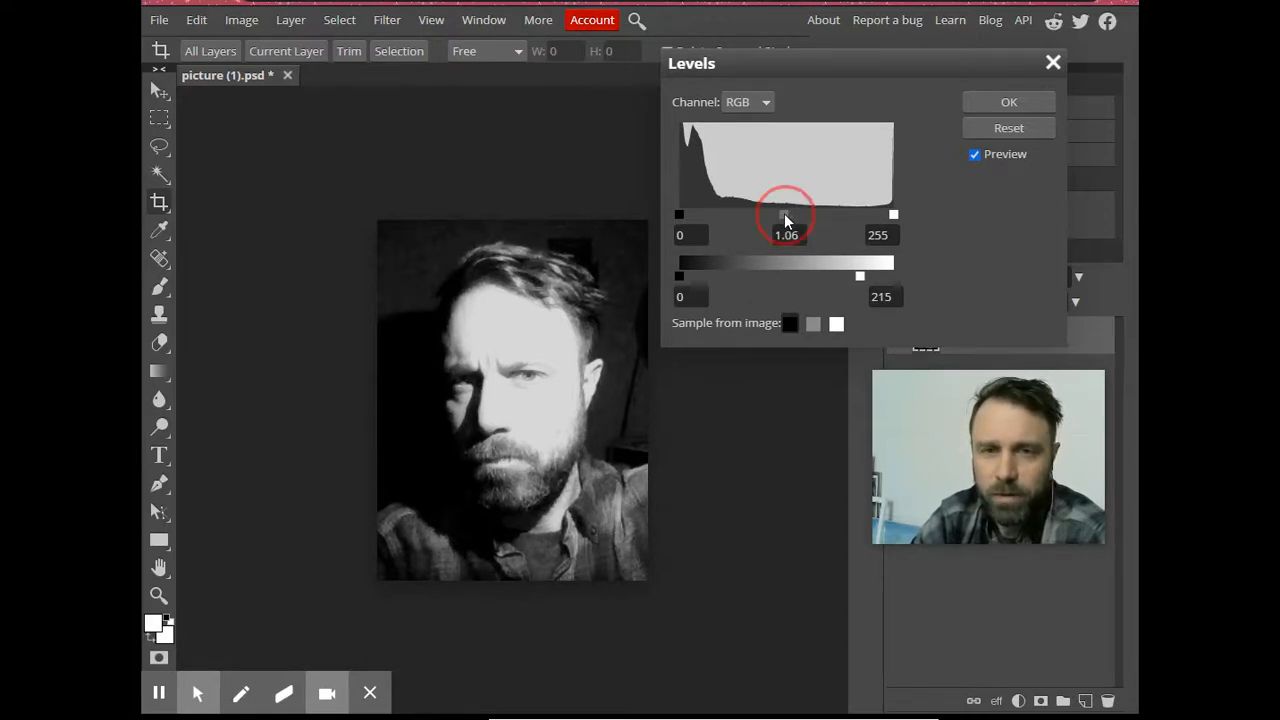
Step: Darken the portrait's midtones to 0.55 in Levels so the background fades to black, and apply the adjustment
{"action": "mouse_move", "coordinate": [786, 214]}
{"action": "left_mouse_down"}
{"action": "mouse_move", "coordinate": [754, 214]}
{"action": "mouse_move", "coordinate": [809, 214]}
{"action": "left_mouse_up"}
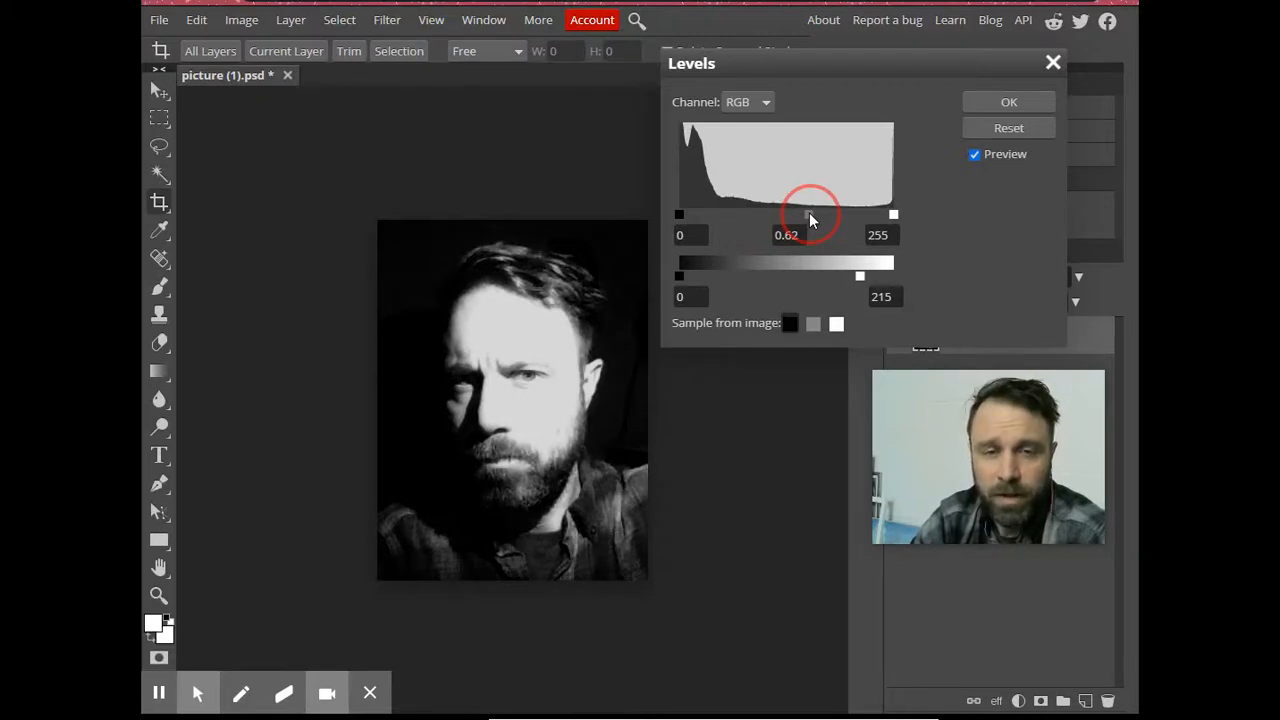
{"action": "mouse_move", "coordinate": [809, 214]}
{"action": "left_mouse_down"}
{"action": "mouse_move", "coordinate": [880, 215]}
{"action": "mouse_move", "coordinate": [784, 214]}
{"action": "left_mouse_up"}
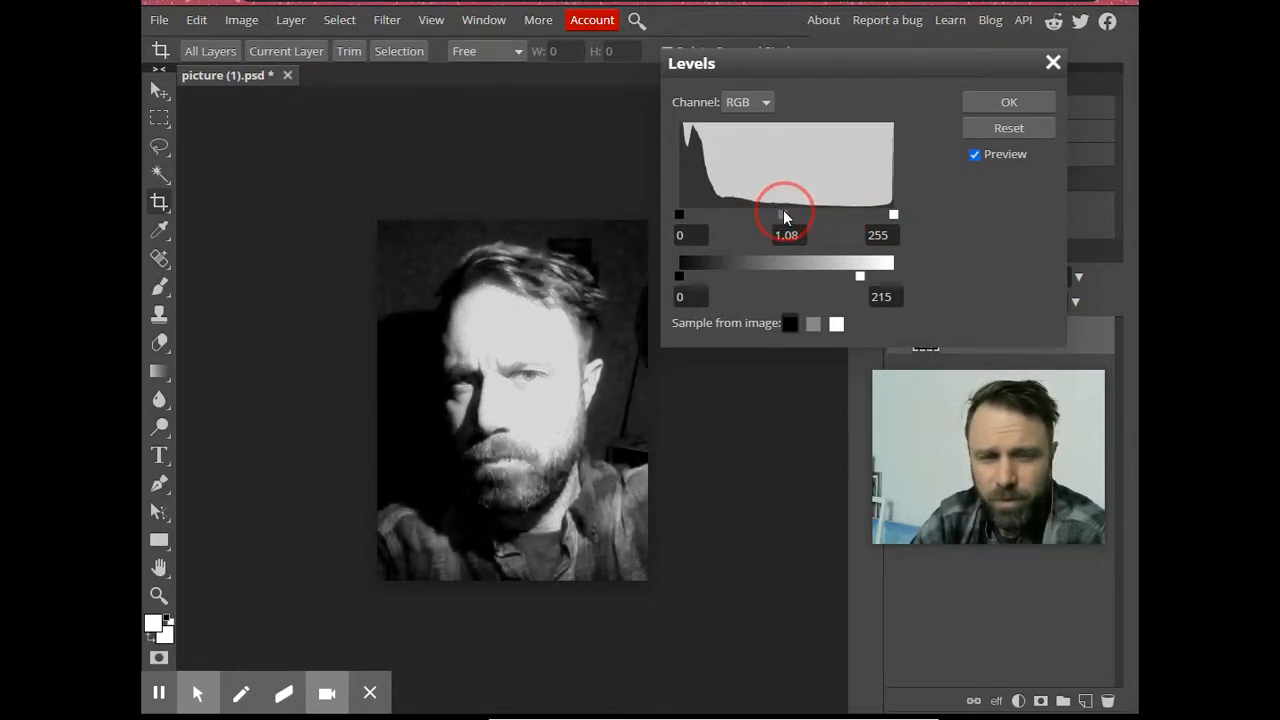
{"action": "left_click_drag", "start_coordinate": [784, 214], "coordinate": [806, 216]}
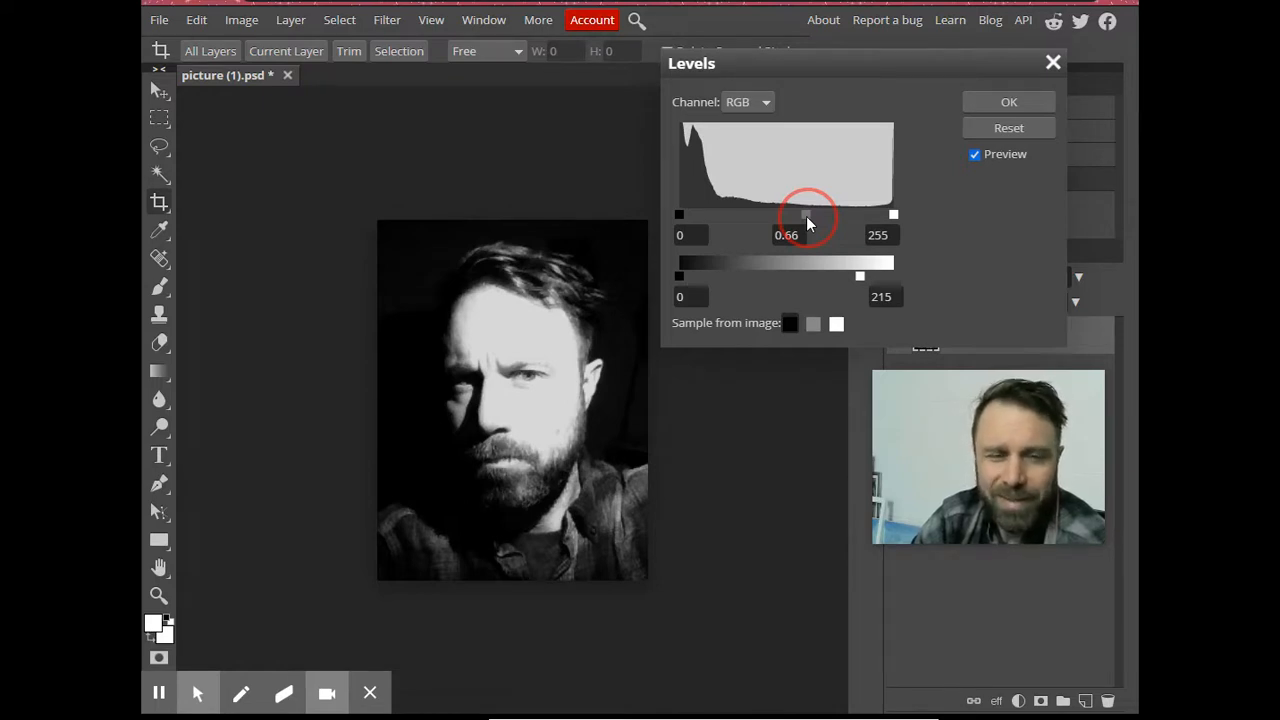
{"action": "left_click_drag", "start_coordinate": [806, 215], "coordinate": [812, 221]}
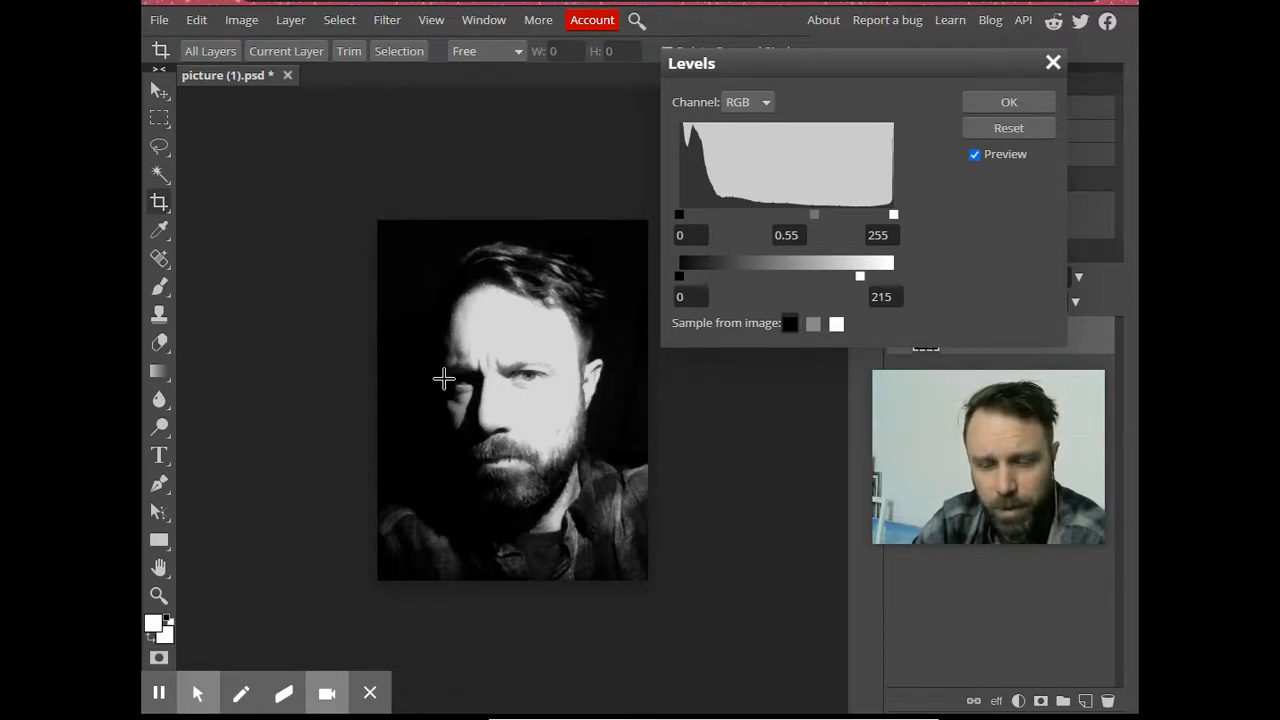
{"action": "left_click", "coordinate": [1026, 101]}
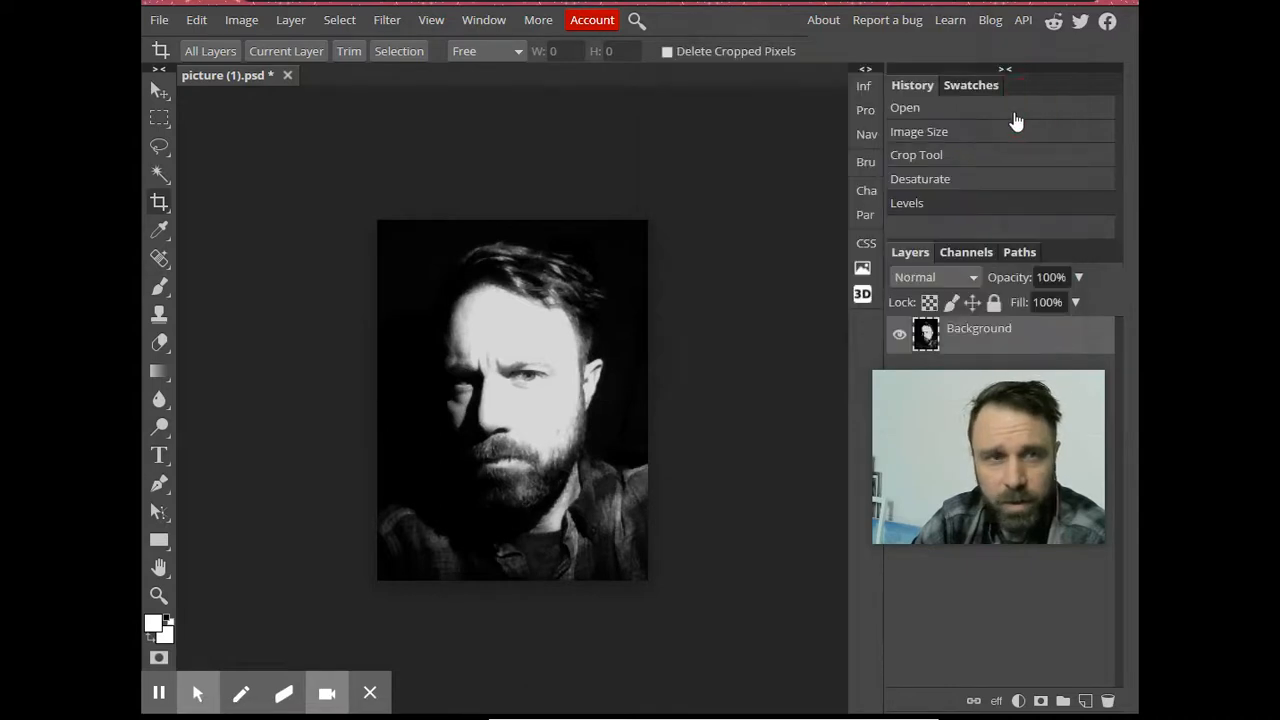
{"action": "double_click", "coordinate": [232, 79]}
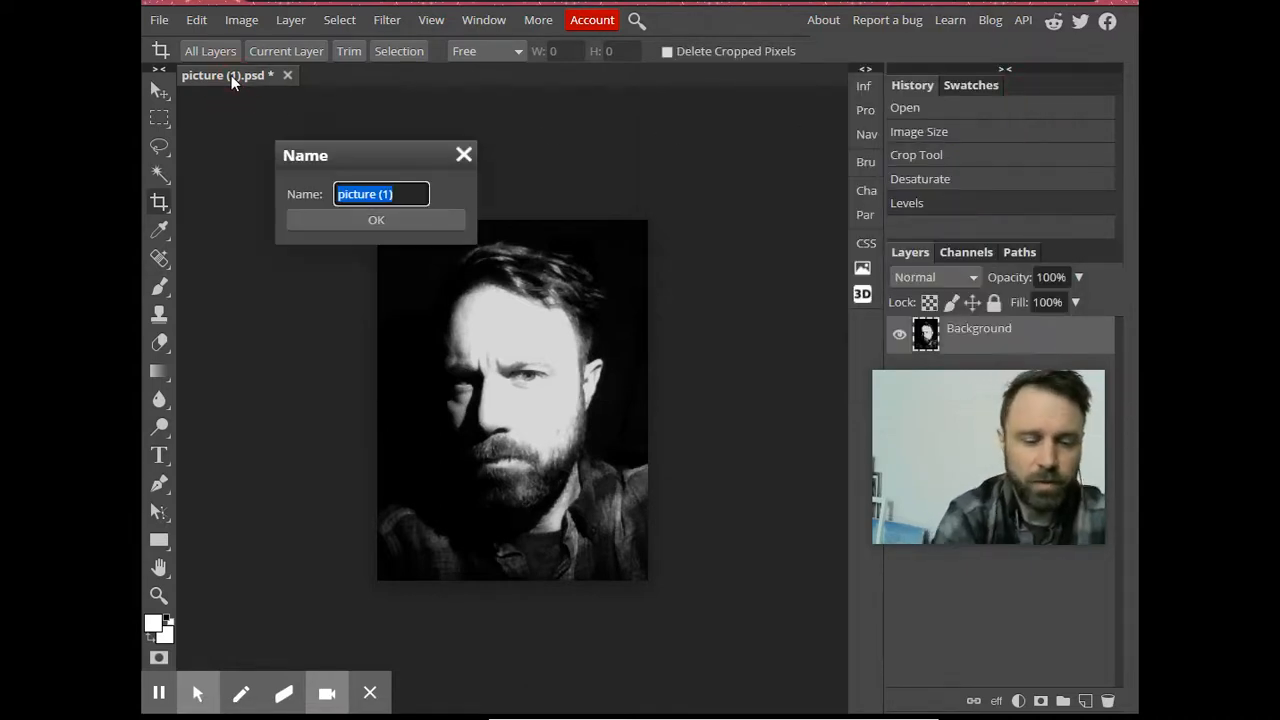
{"action": "type", "text": "Carva"}
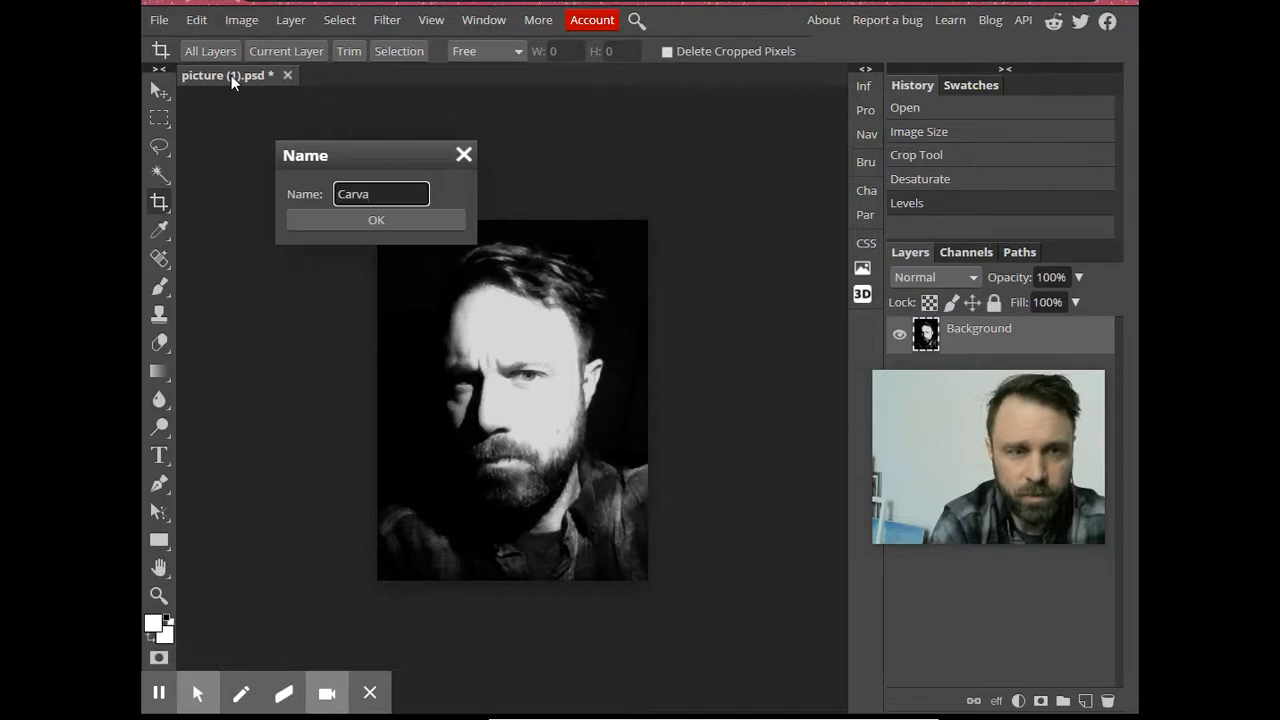
{"action": "type", "text": "gio"}
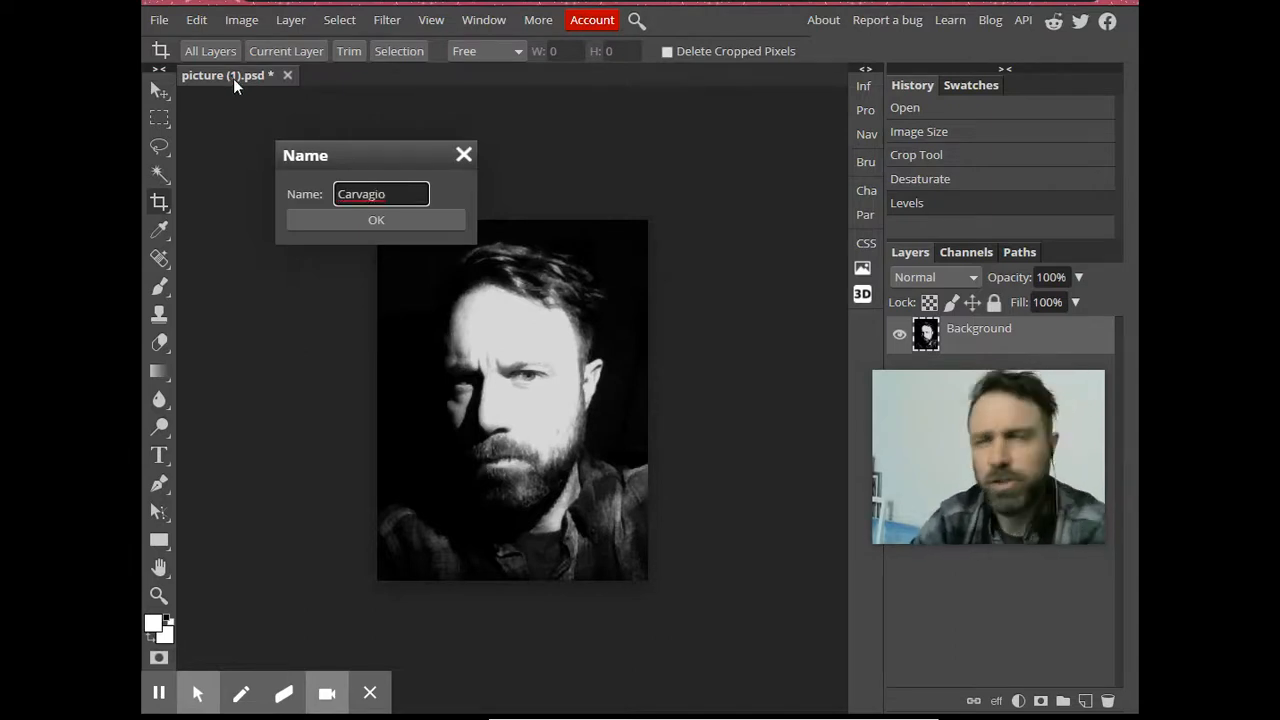
{"action": "right_click", "coordinate": [360, 196]}
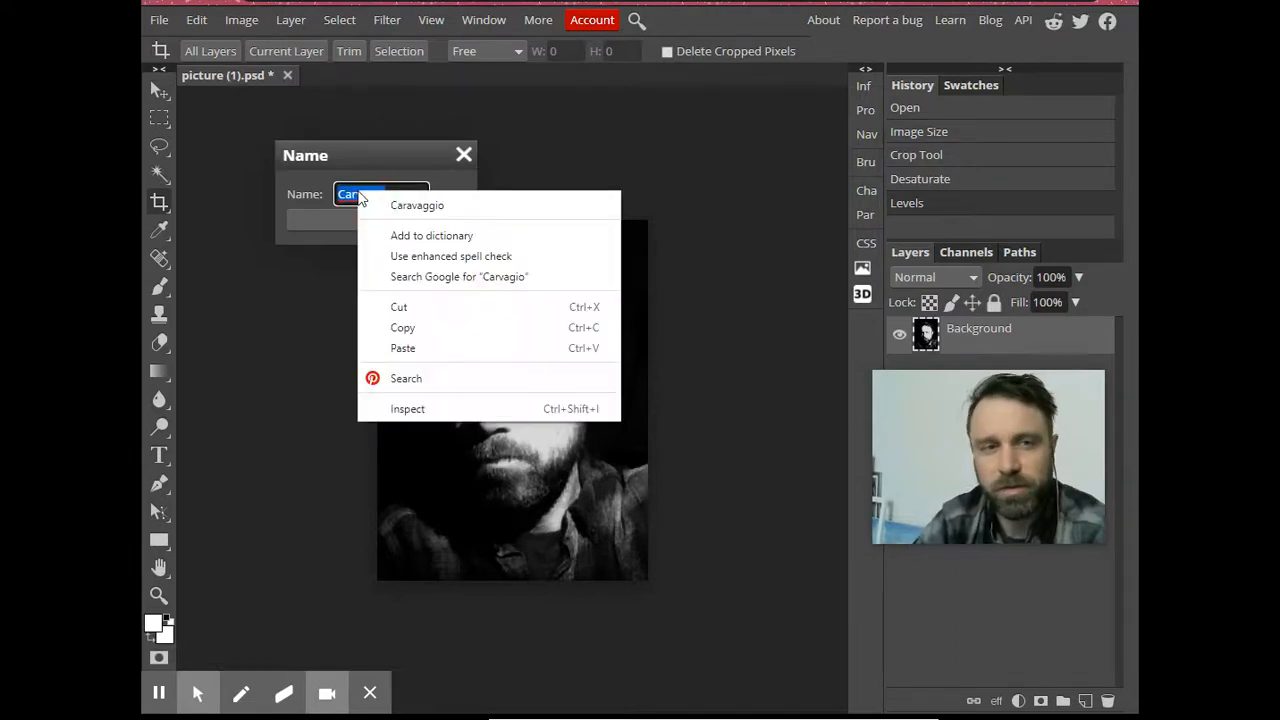
{"action": "left_click", "coordinate": [383, 207]}
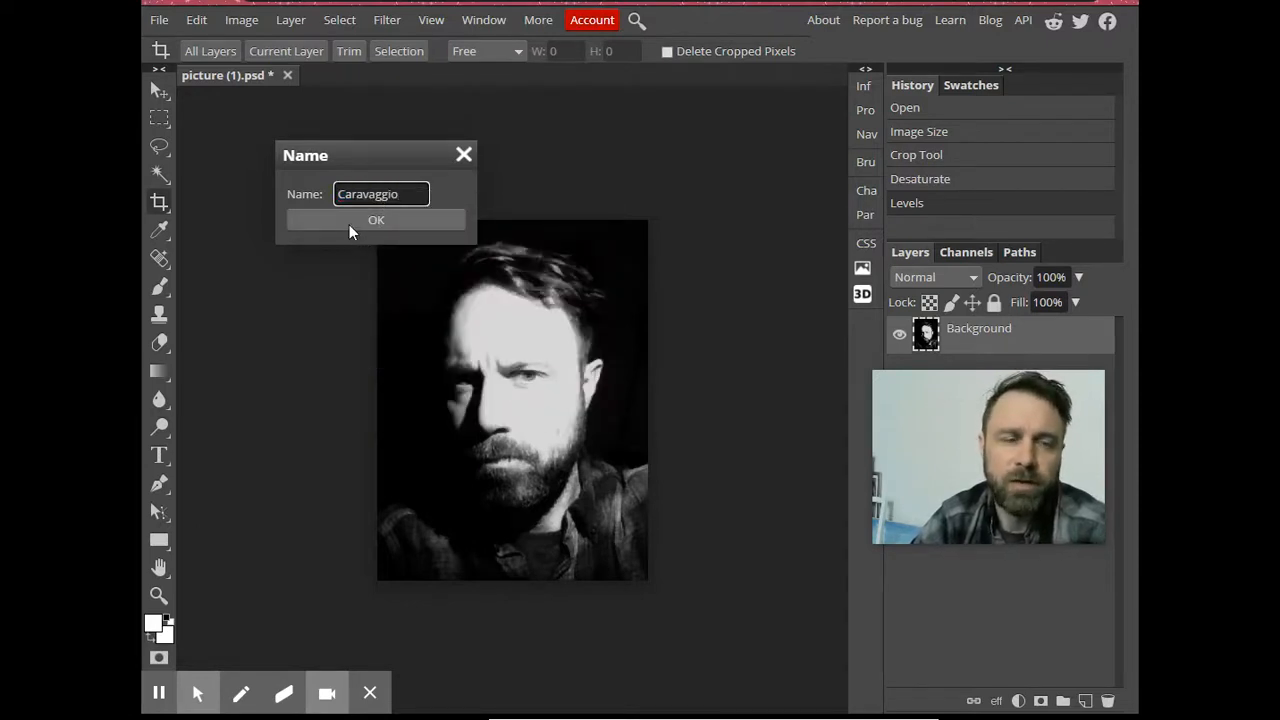
{"action": "left_click", "coordinate": [464, 157]}
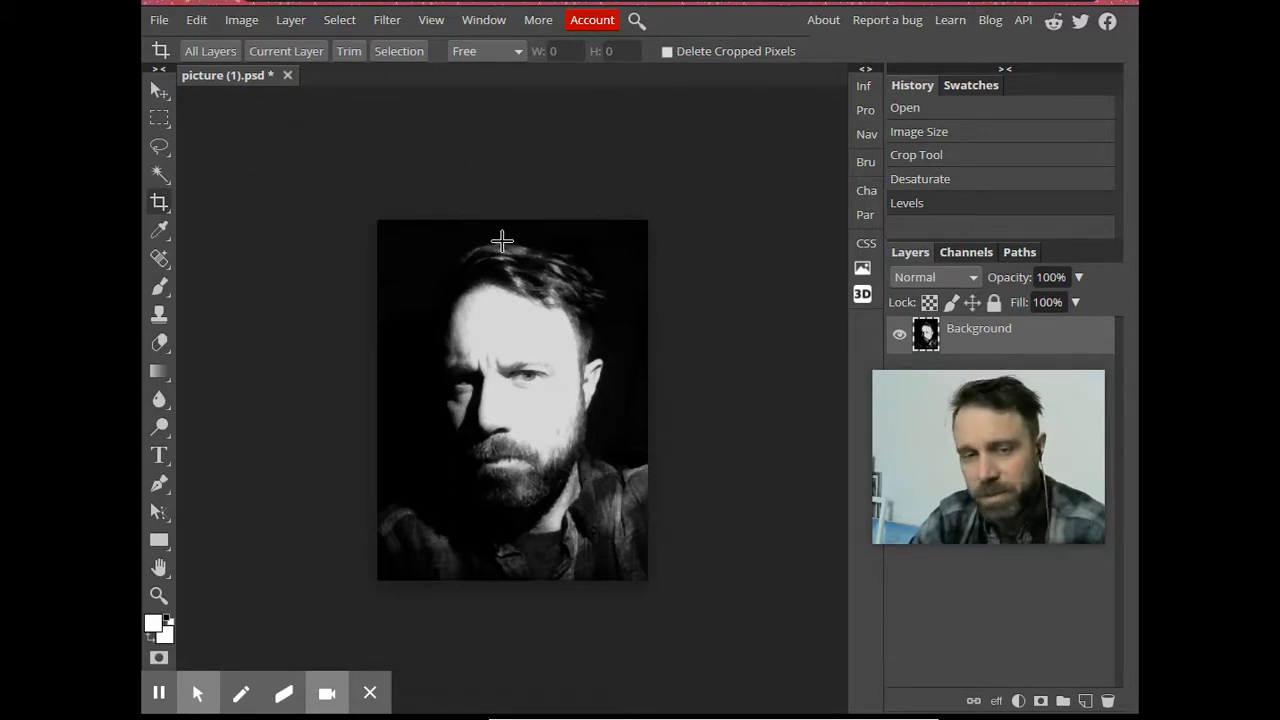
Step: Resize the portrait to 8 inches wide with proportions linked, resampling at 300 DPI
{"action": "left_click", "coordinate": [231, 21]}
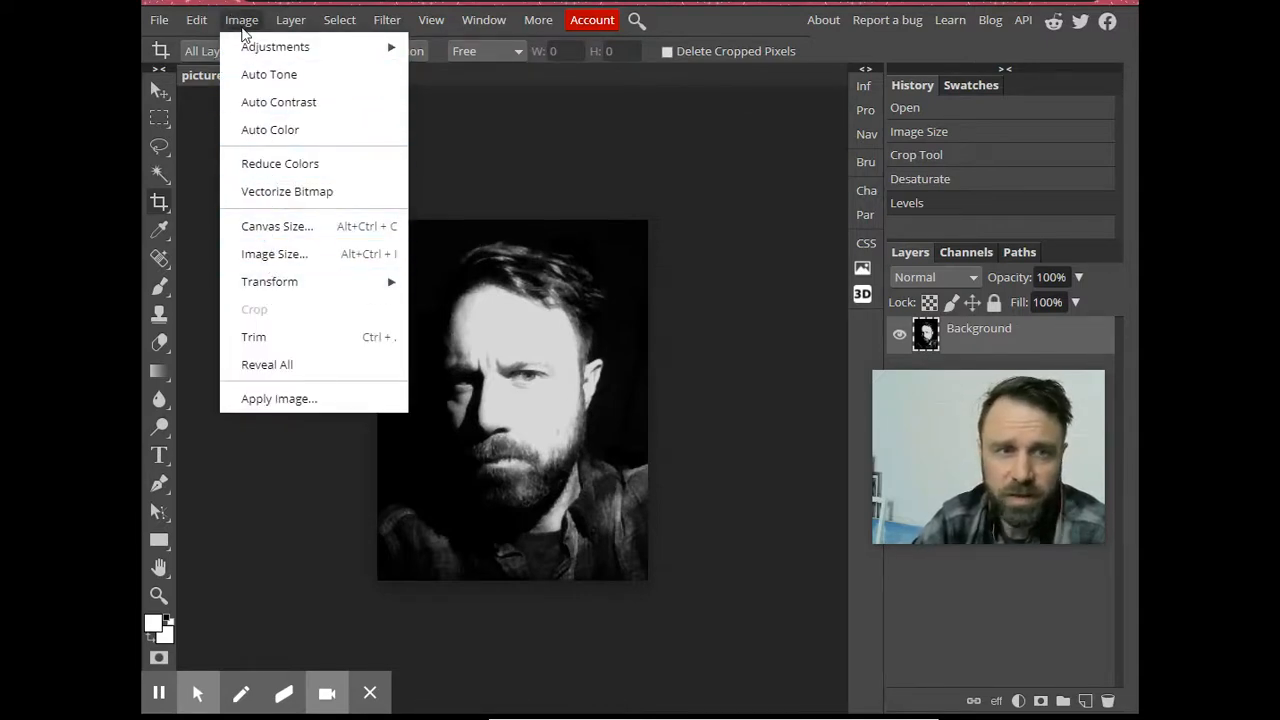
{"action": "left_click", "coordinate": [275, 254]}
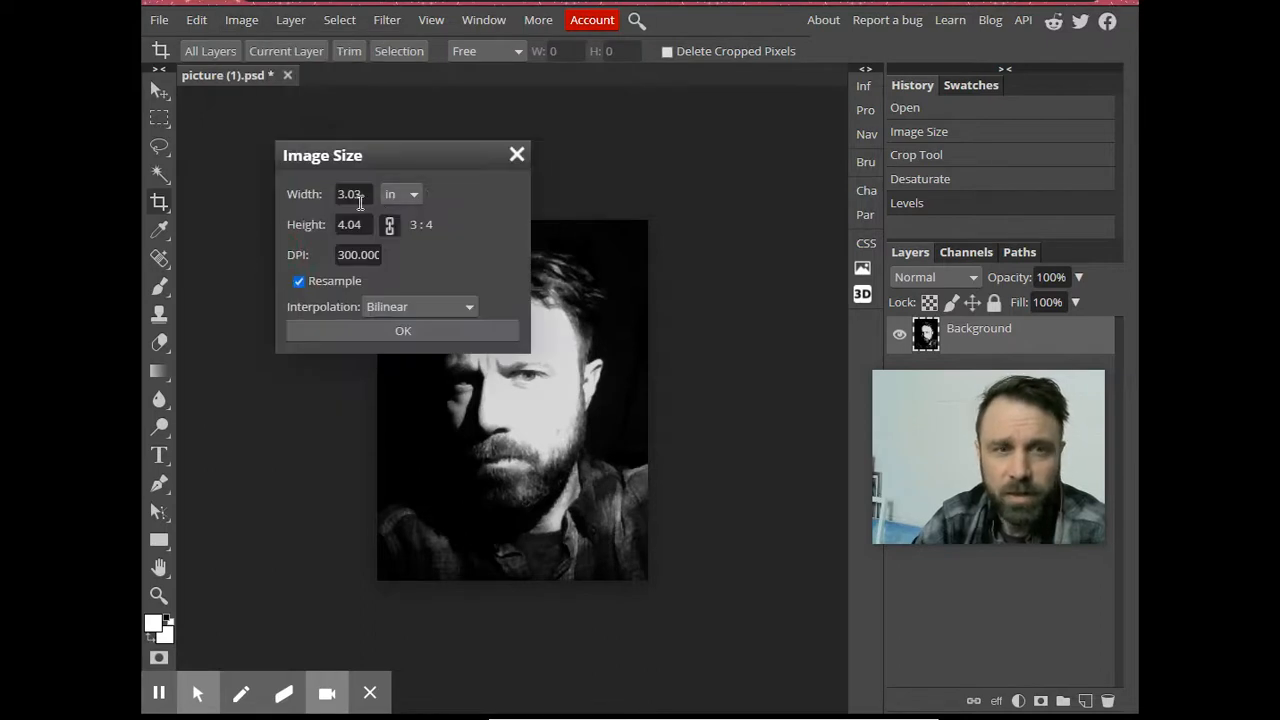
{"action": "left_click_drag", "start_coordinate": [366, 194], "coordinate": [322, 194]}
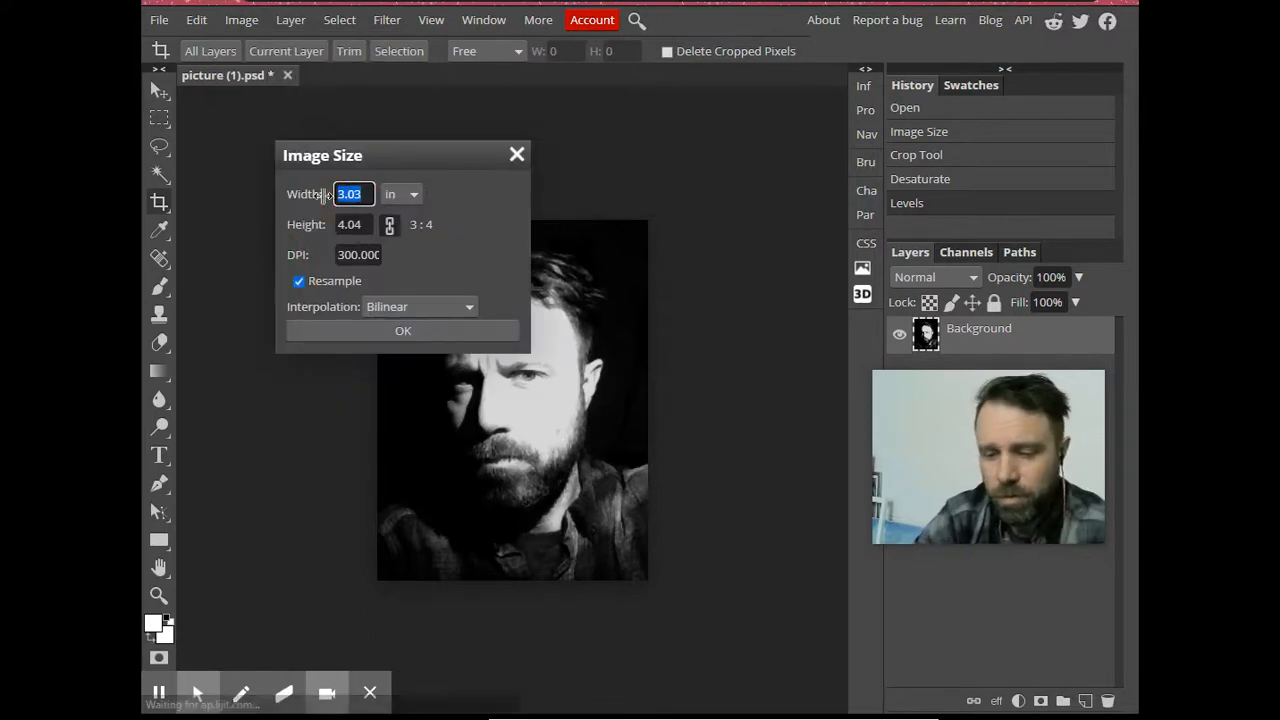
{"action": "type", "text": "8"}
{"action": "left_click", "coordinate": [450, 250]}
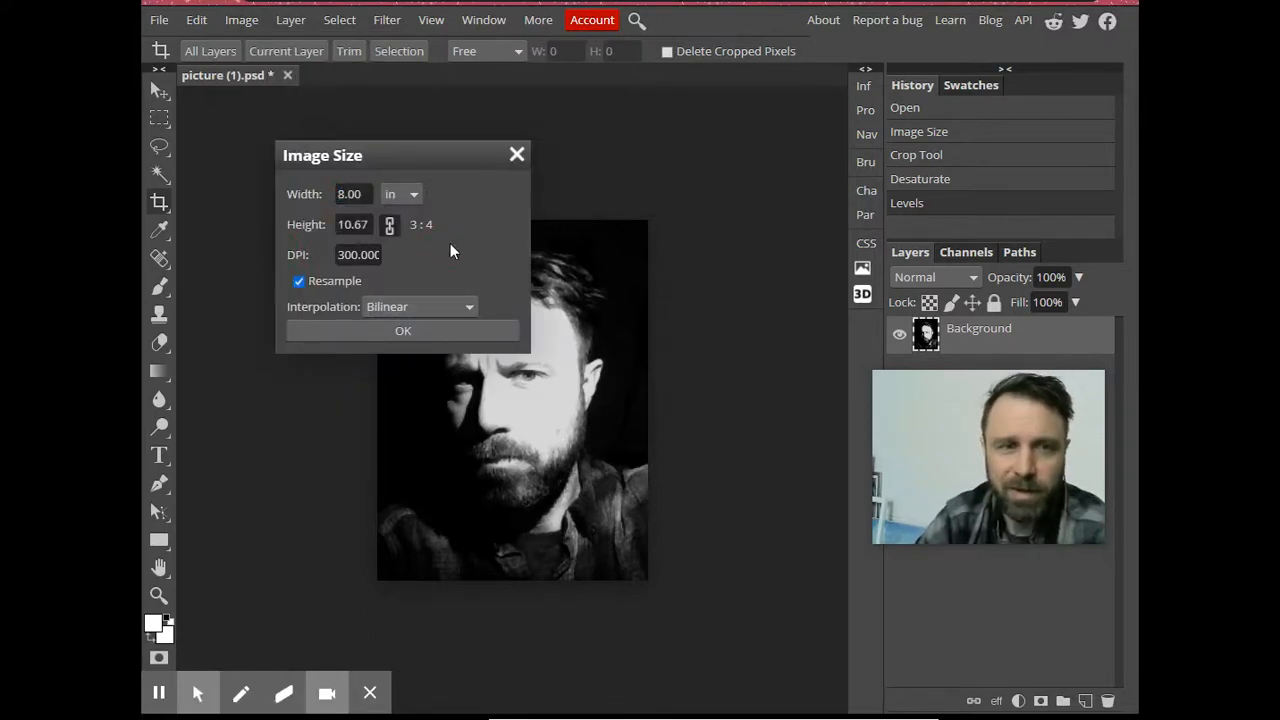
{"action": "left_click", "coordinate": [419, 331]}
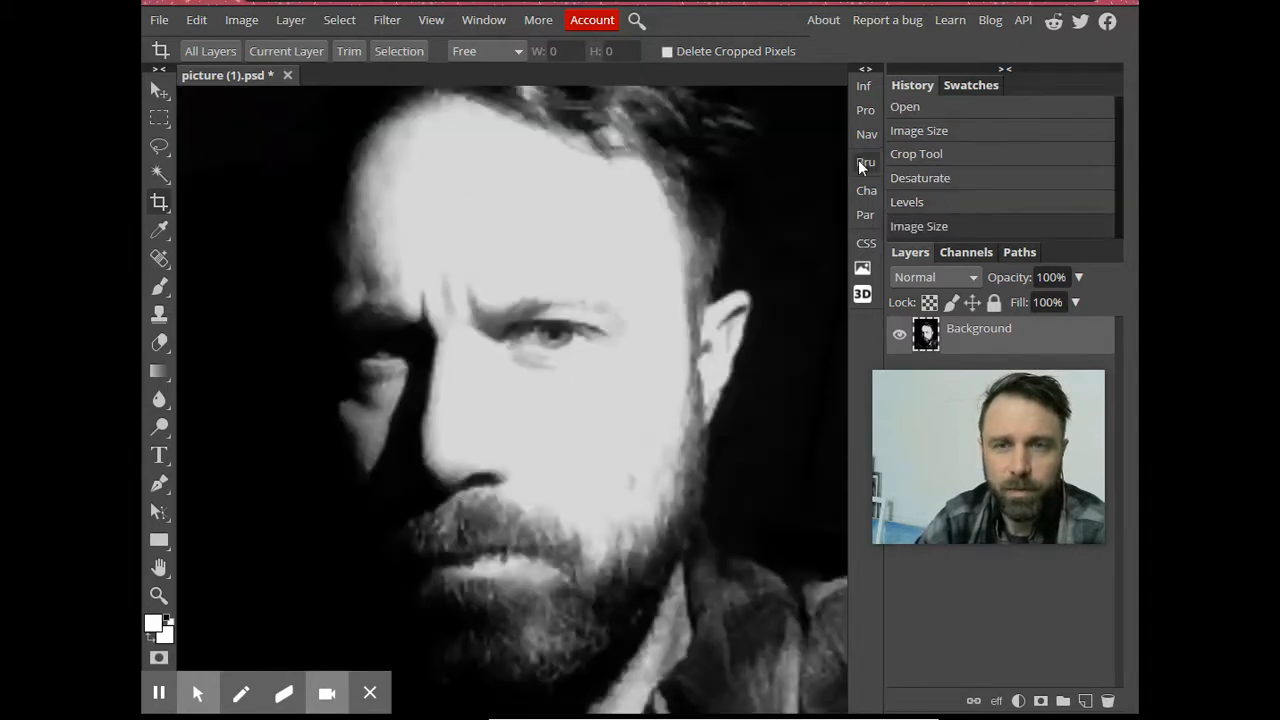
{"action": "left_click", "coordinate": [862, 136]}
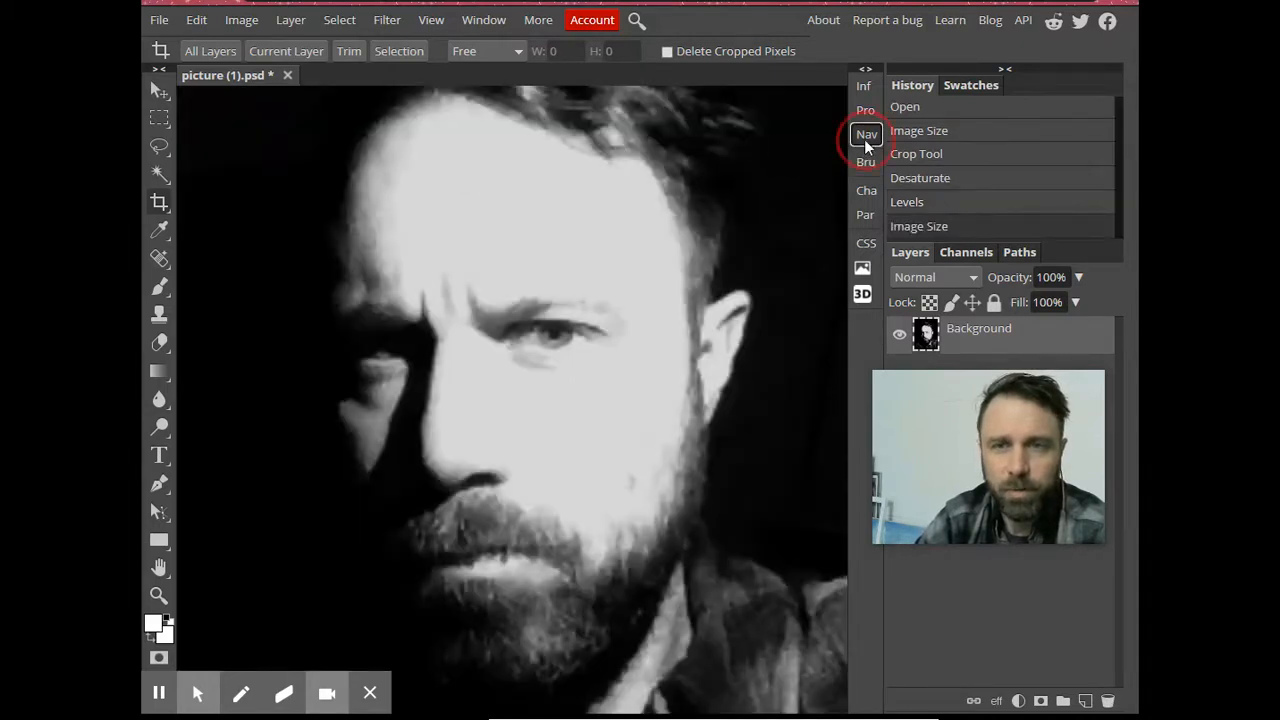
{"action": "left_click", "coordinate": [712, 301]}
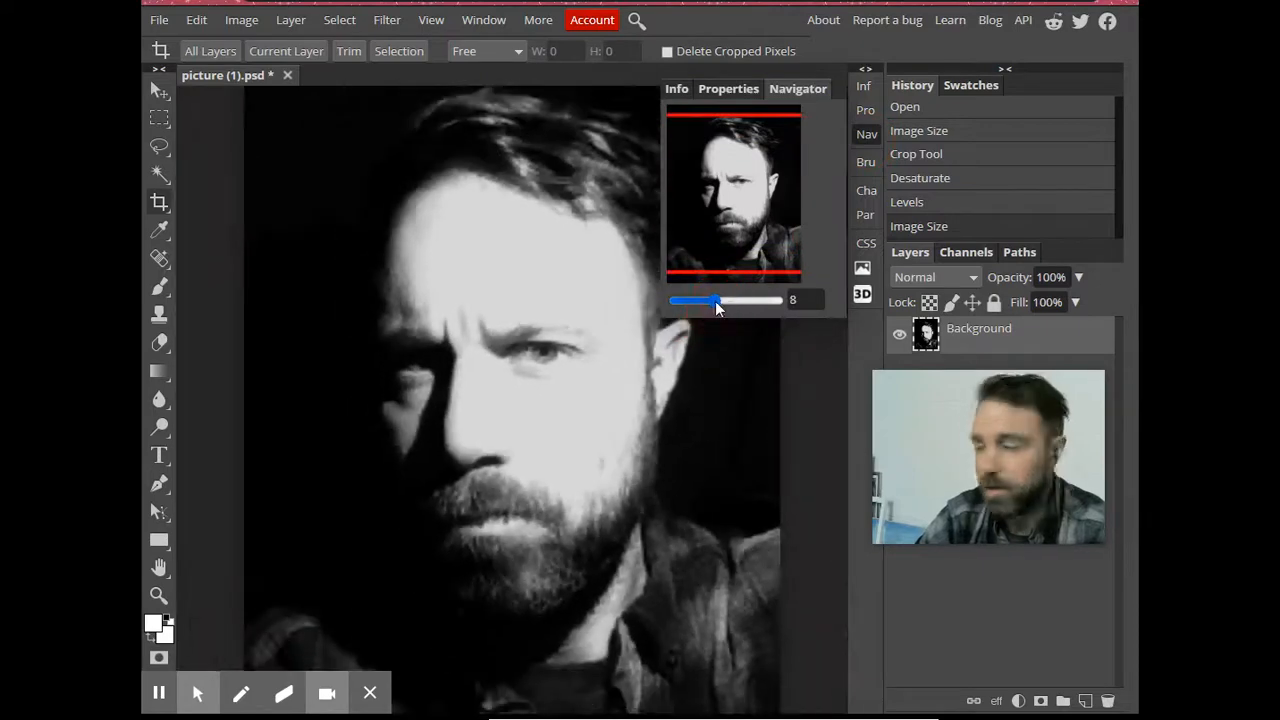
{"action": "left_click", "coordinate": [863, 135]}
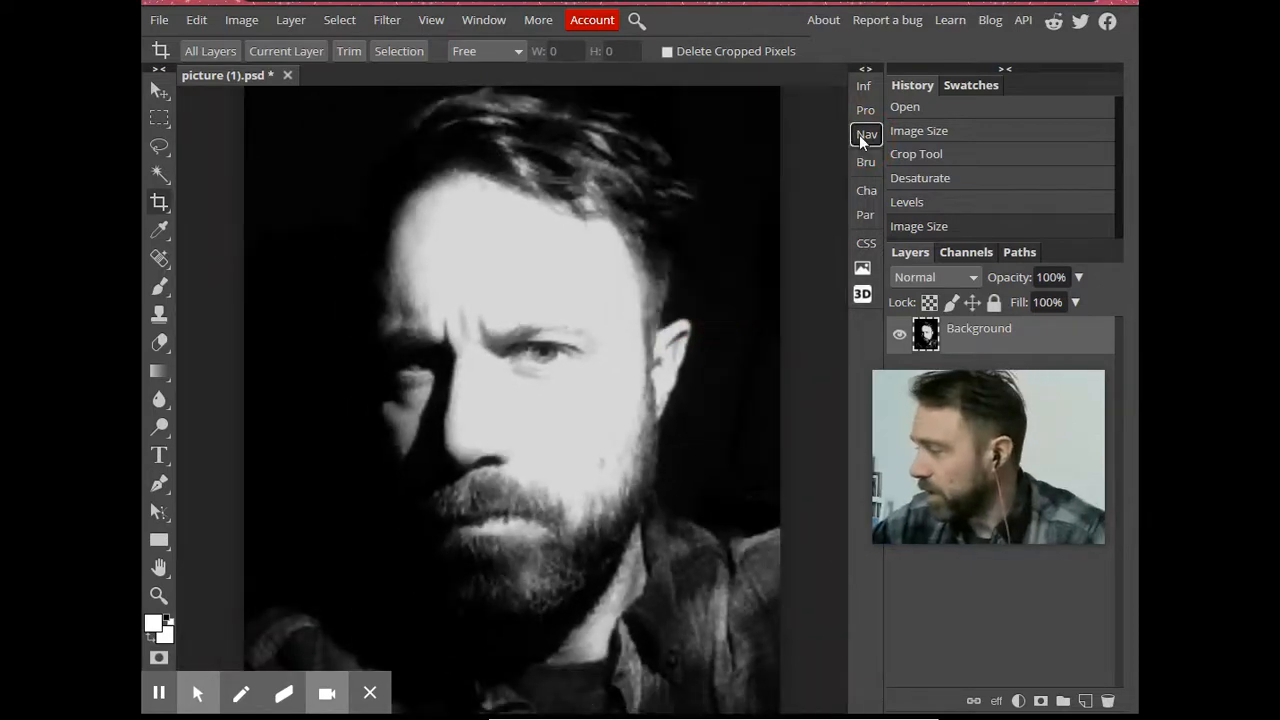